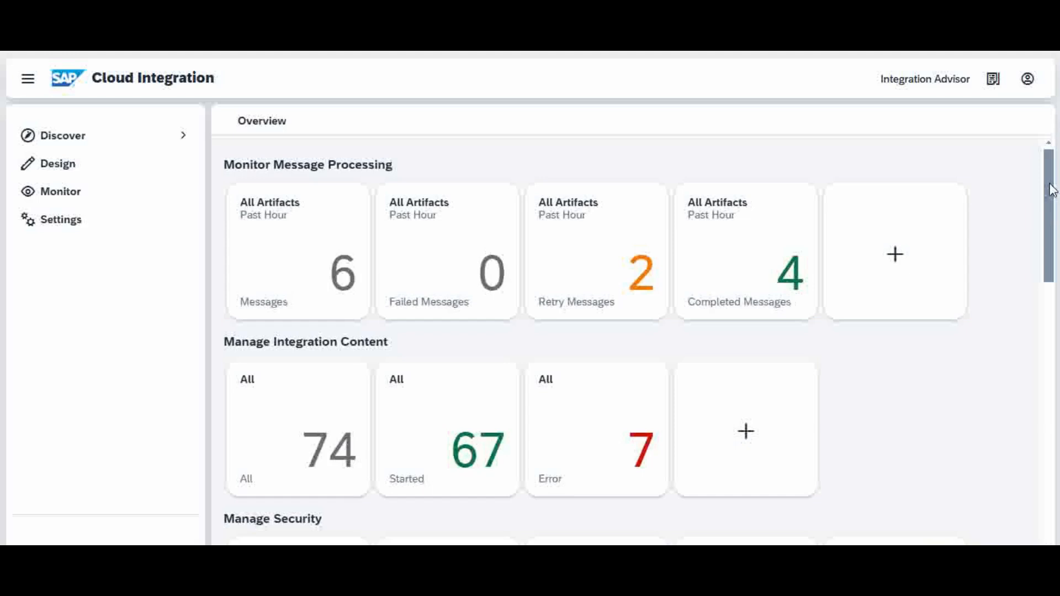
Open the Message Queues overview under Manage Stores to view the tenant's JMS queues.
left_click_drag(1052, 190, 1058, 168)
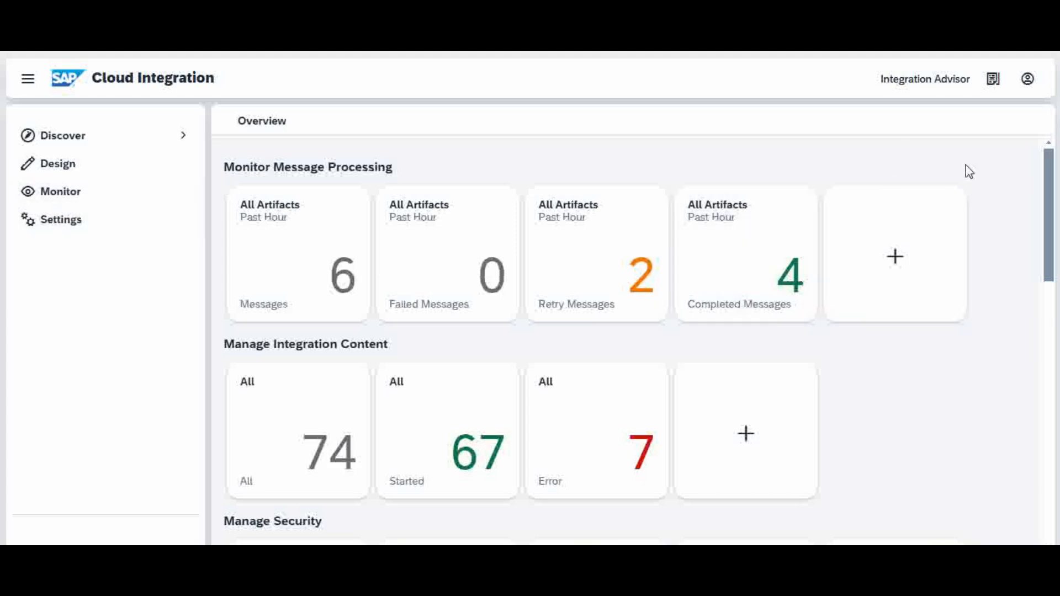
left_click_drag(1050, 178, 1057, 389)
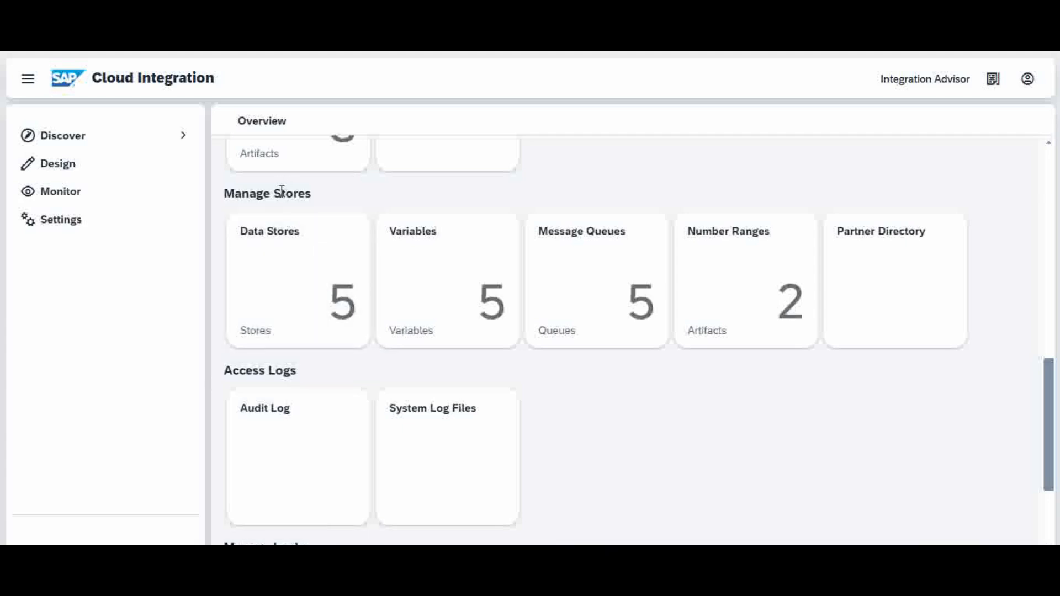
left_click(601, 303)
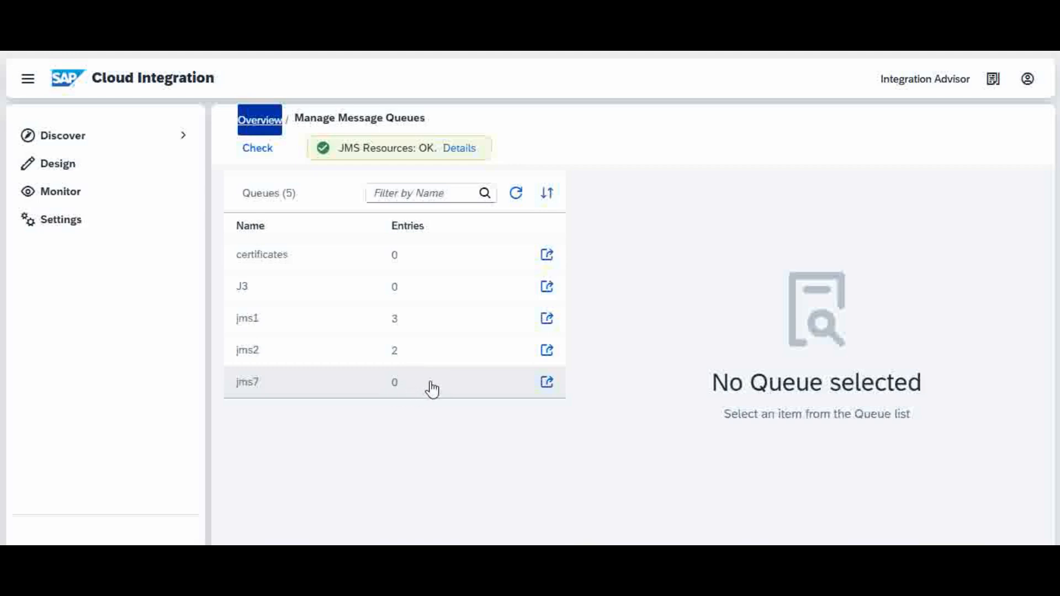
Return to the monitoring overview and open the Data Stores list under Manage Stores.
left_click(72, 199)
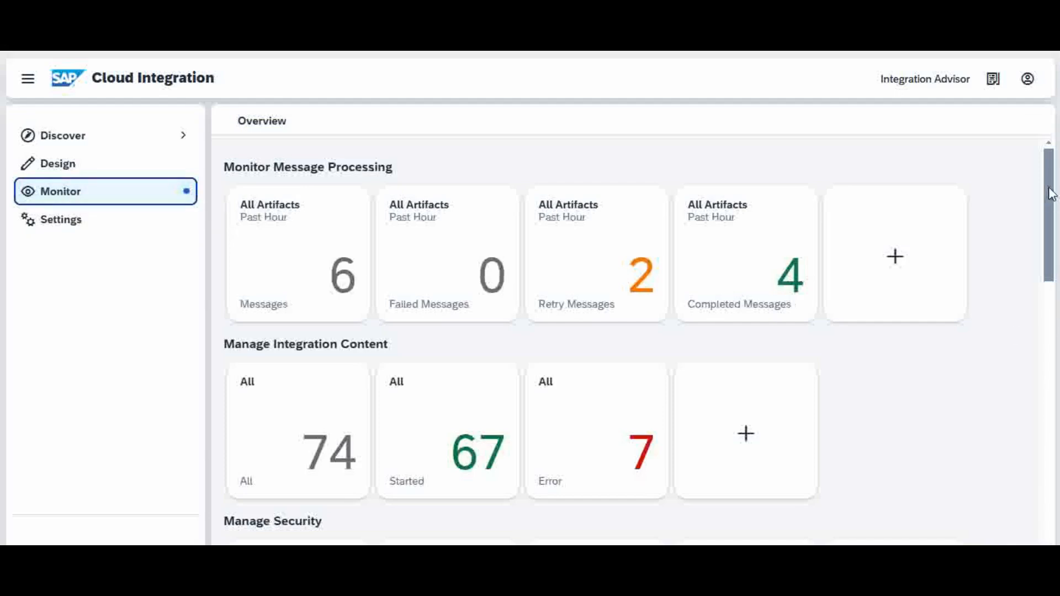
left_click_drag(1050, 175, 975, 380)
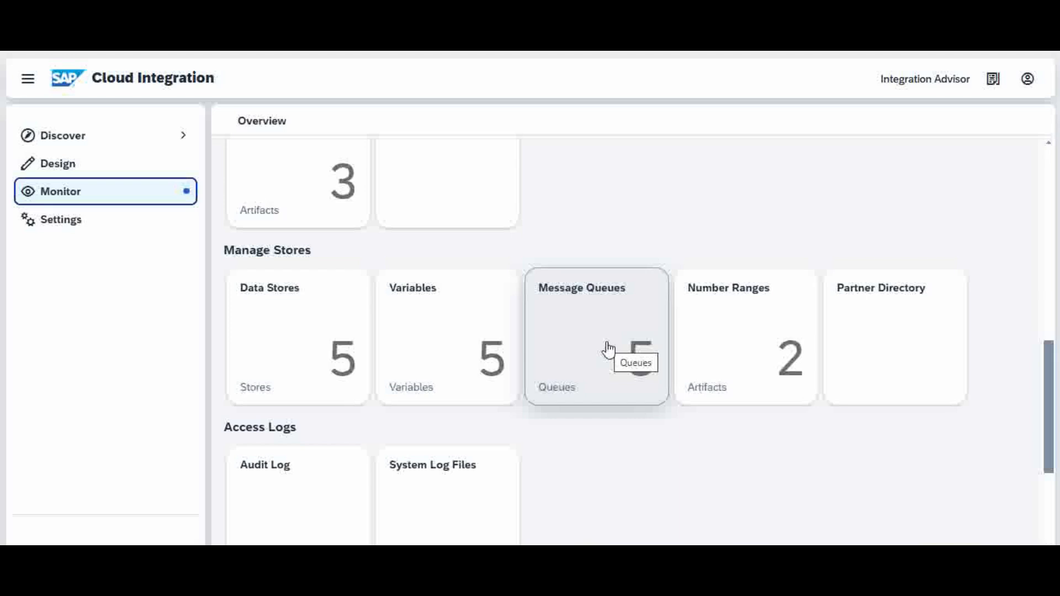
left_click(296, 342)
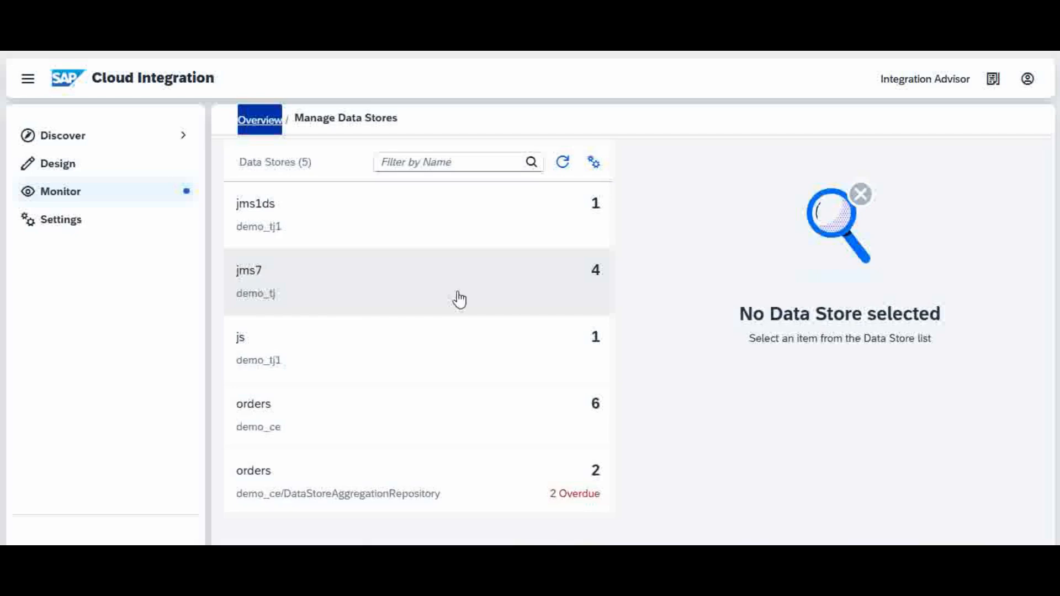
View the Number Ranges under Manage Stores, and go back to the monitoring overview's stores section.
left_click(72, 199)
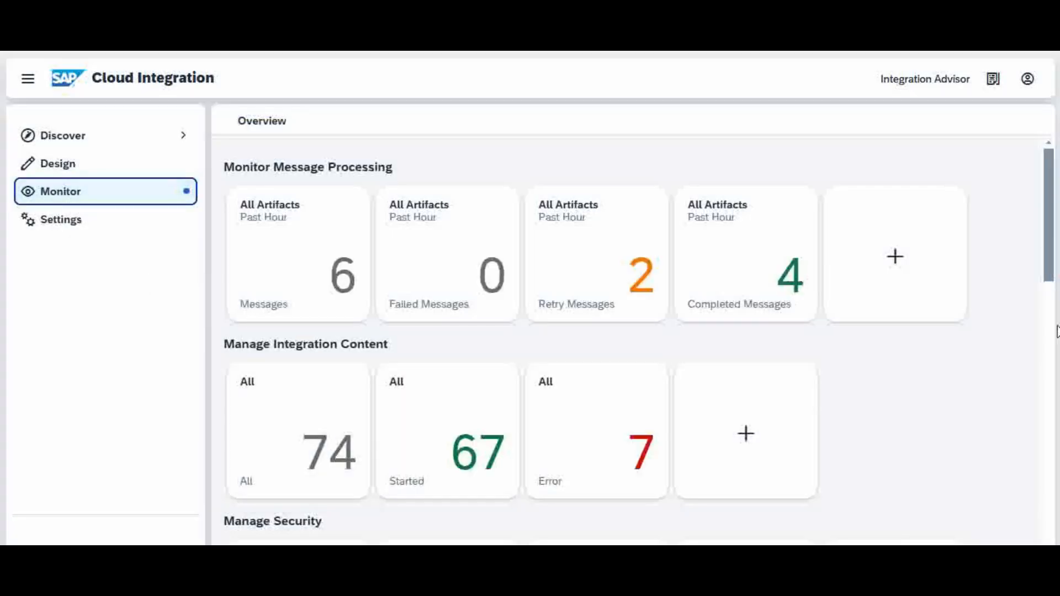
scroll(1053, 254, "down", 10)
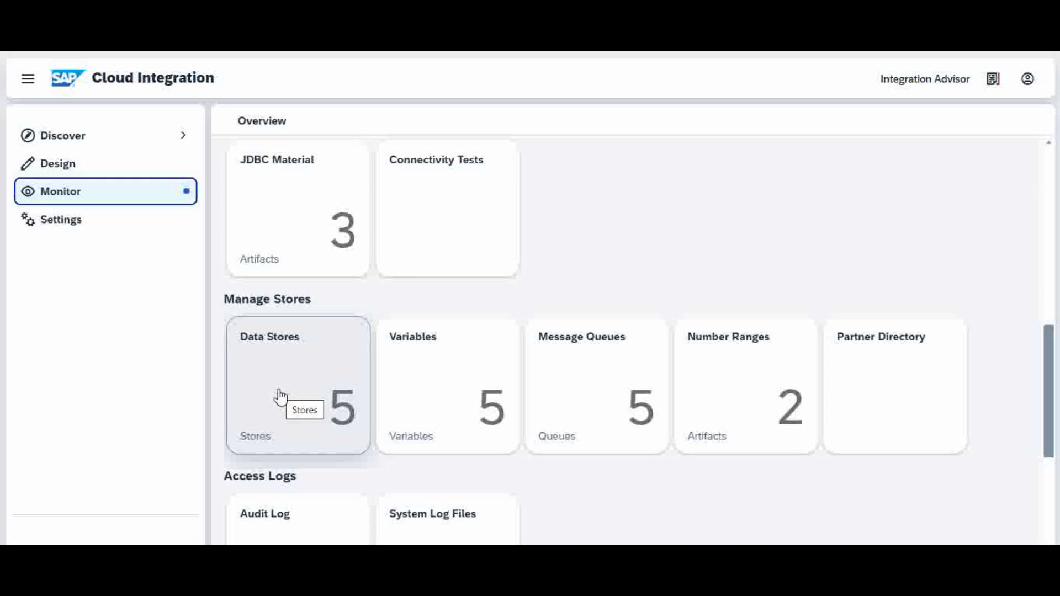
left_click(769, 402)
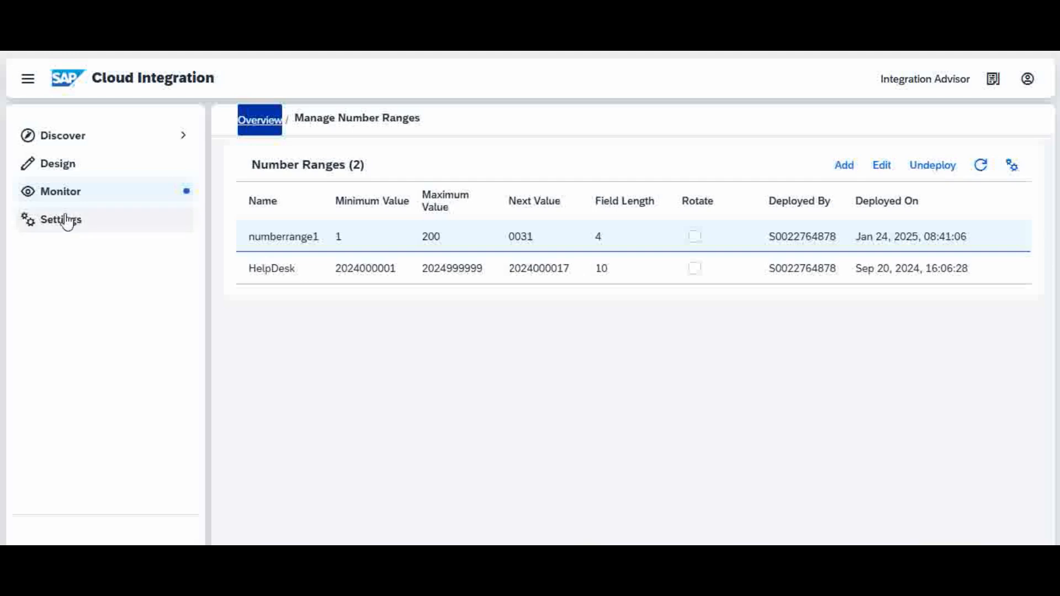
left_click(62, 193)
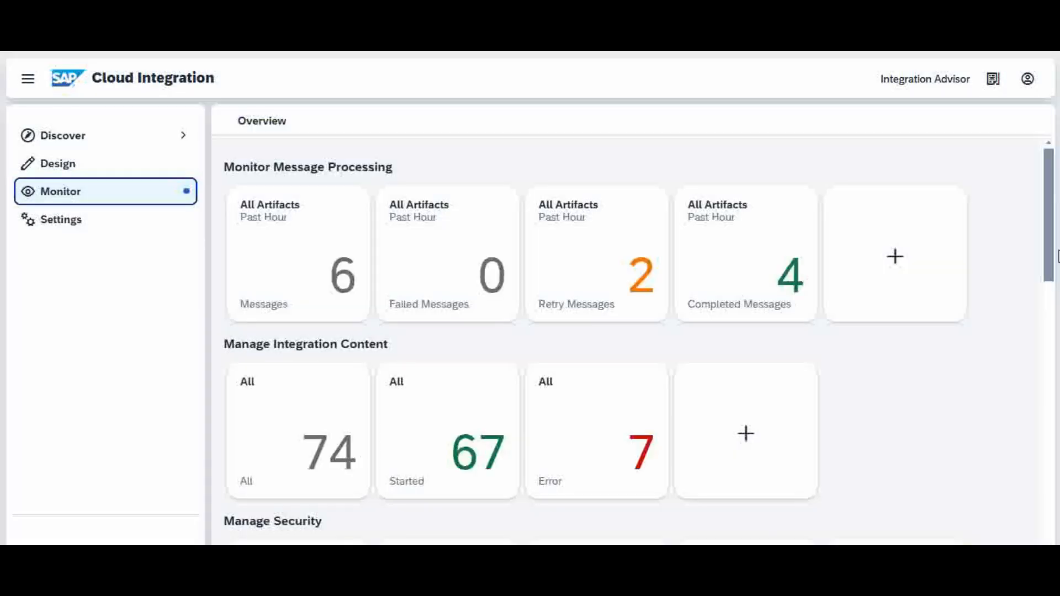
left_click_drag(1055, 232, 1052, 431)
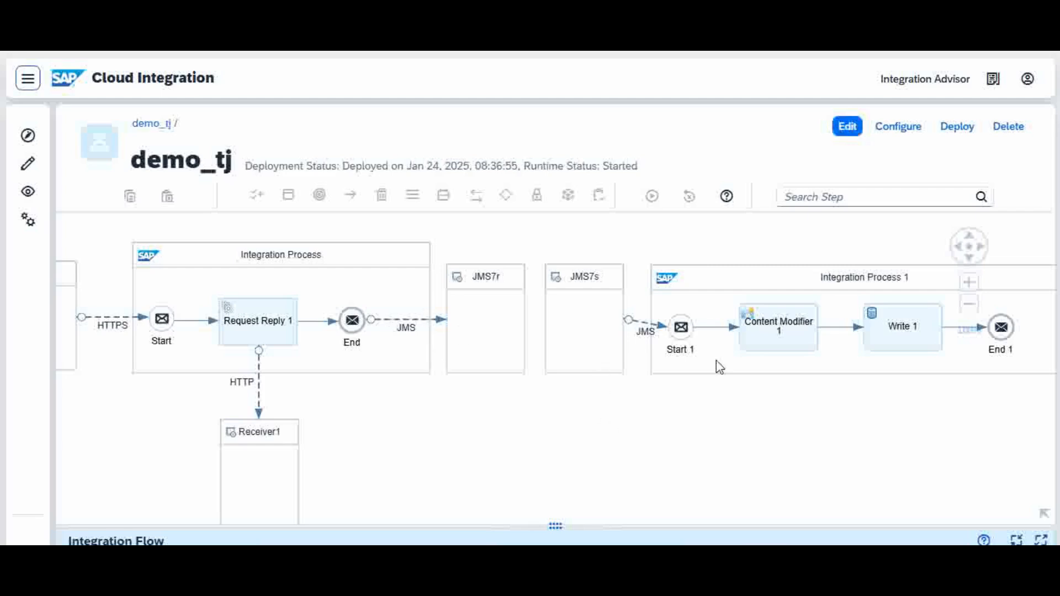
Examine the connection details of the HTTP channel between Request Reply 1 and Receiver1 in the demo_tj flow.
left_click(960, 253)
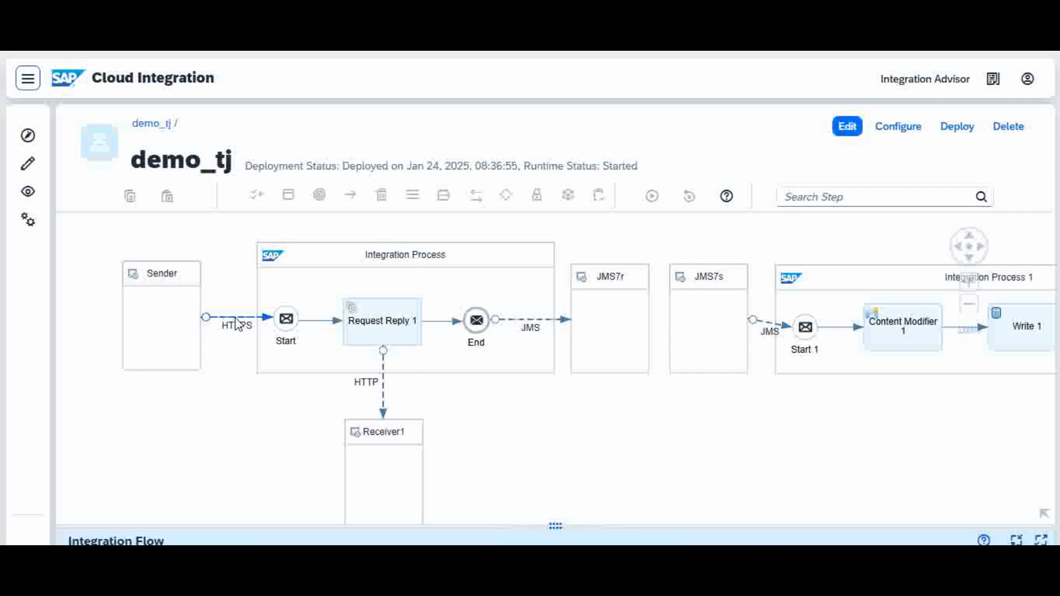
left_click(397, 323)
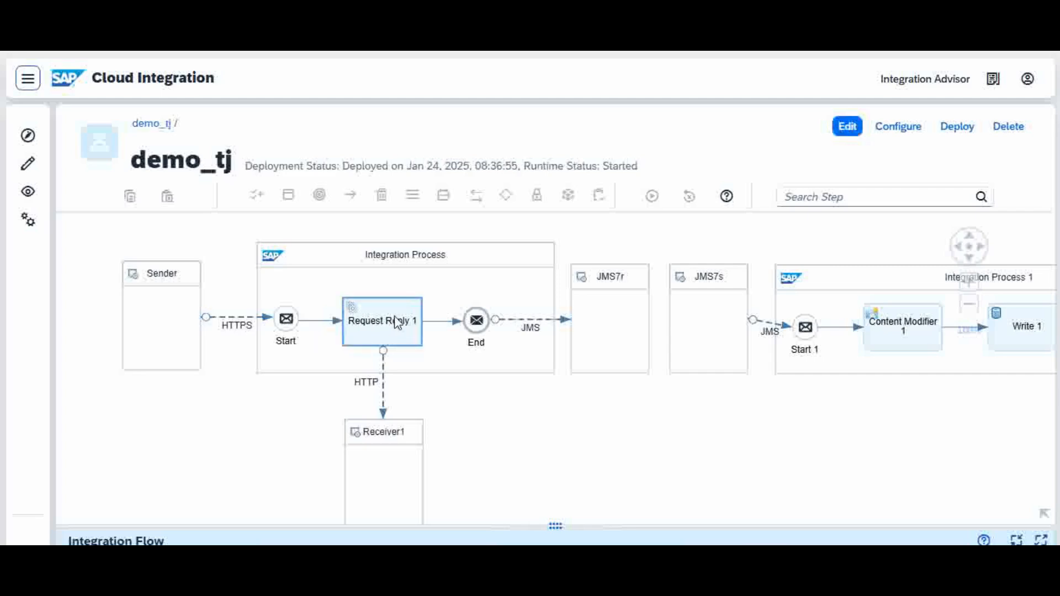
left_click(369, 488)
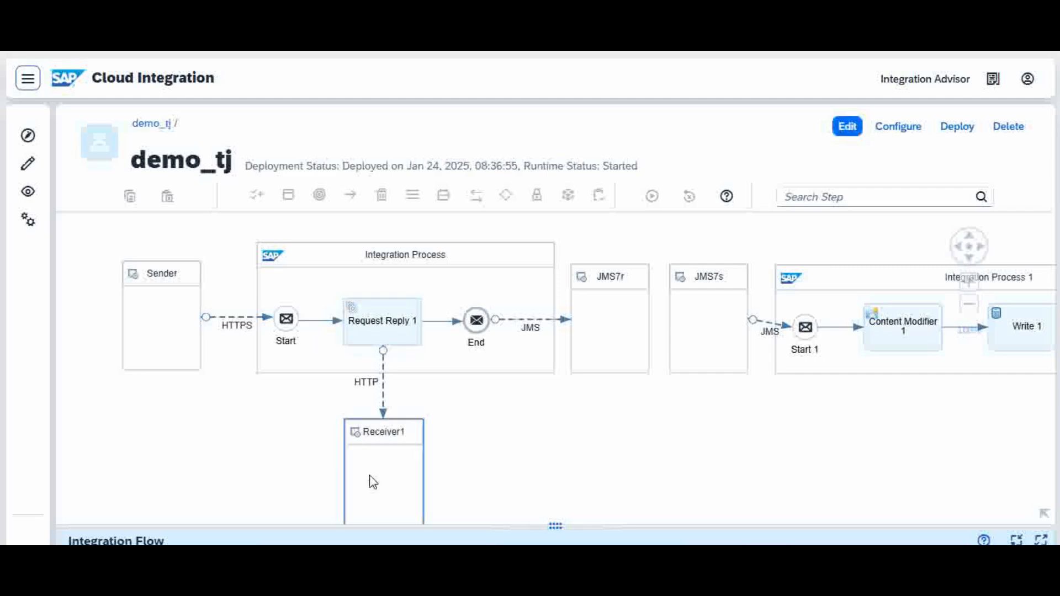
left_click(384, 388)
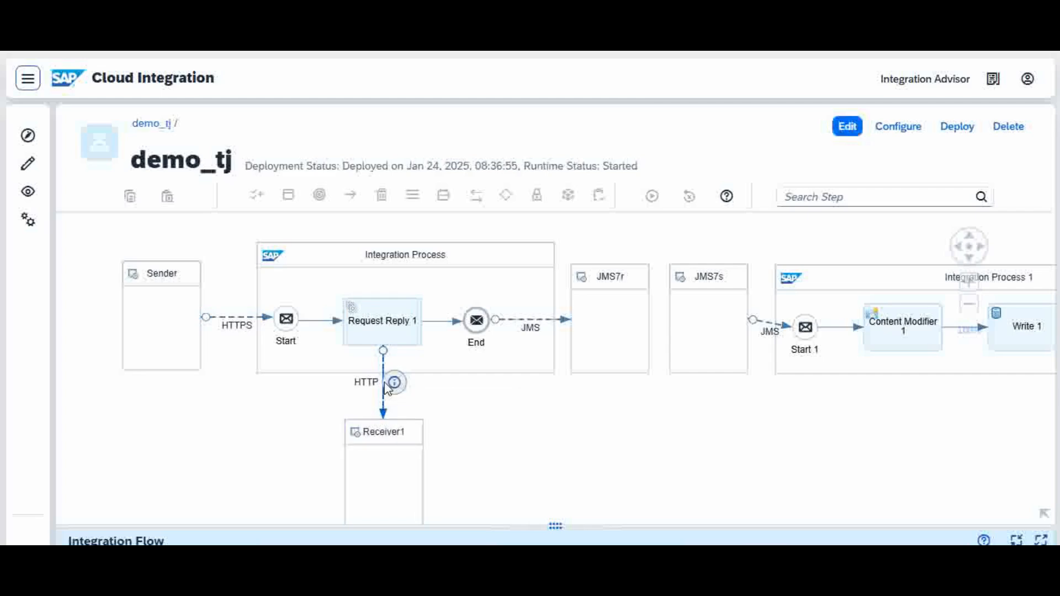
left_click_drag(445, 531, 480, 363)
left_click(204, 419)
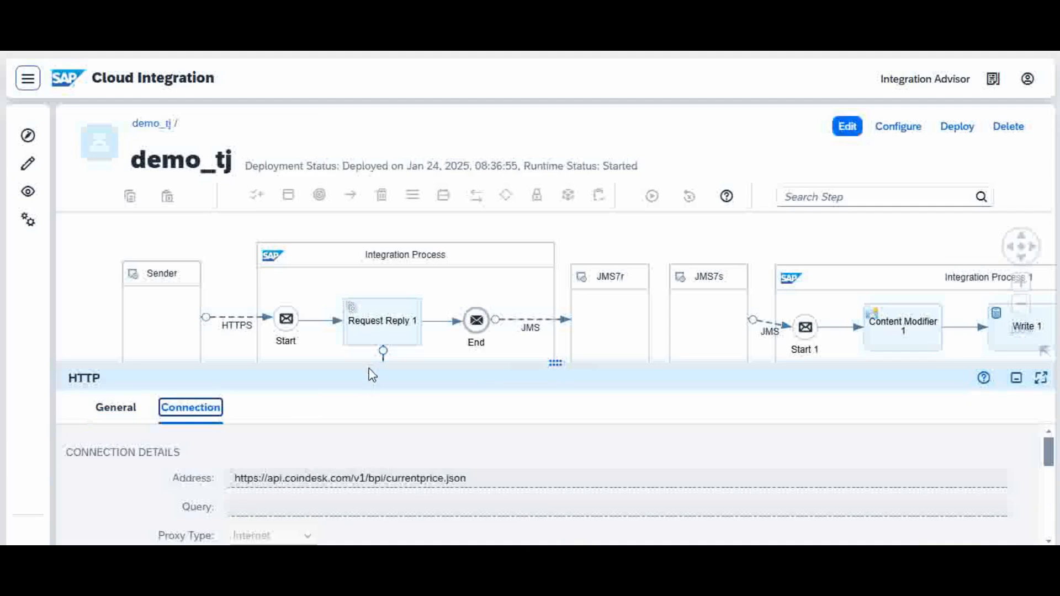
left_click_drag(398, 364, 373, 483)
left_click(380, 323)
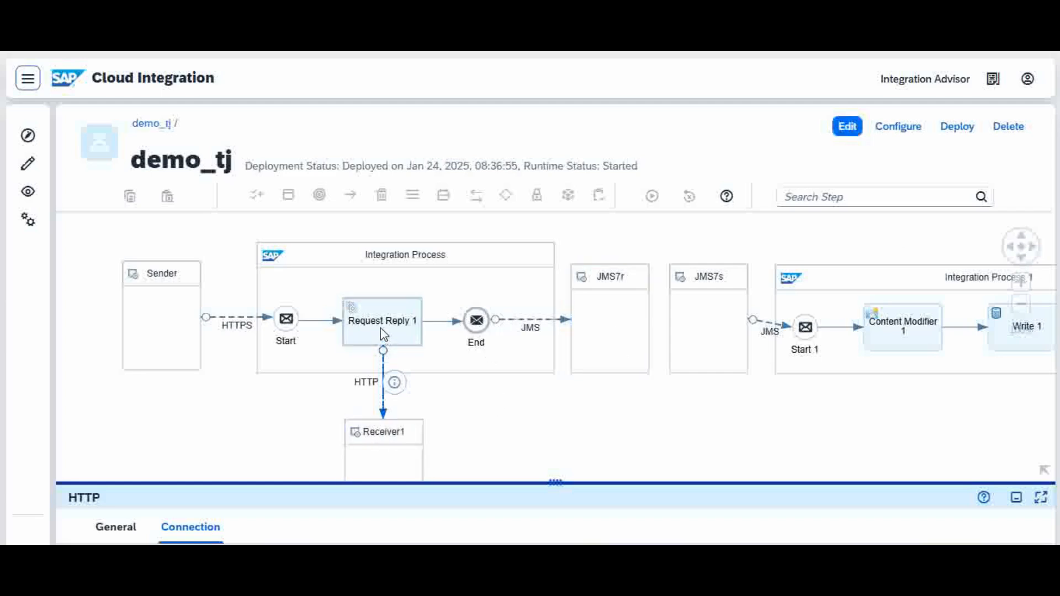
Examine the processing details of the JMS receiver channel from End to JMS7r, including queue name, retention threshold and expiration period.
left_click(532, 325)
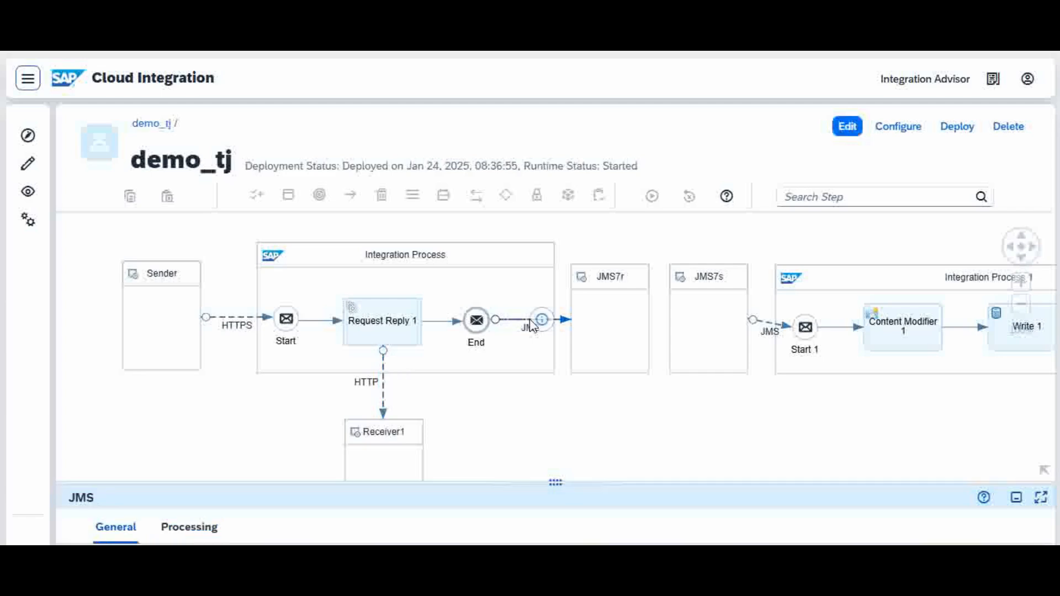
left_click_drag(504, 481, 542, 286)
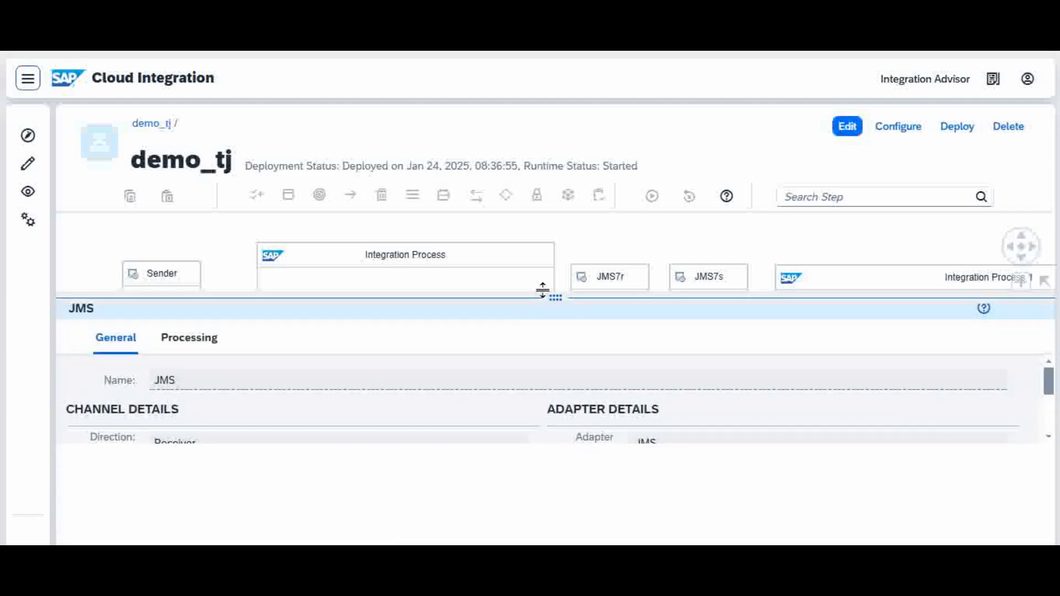
left_click(197, 345)
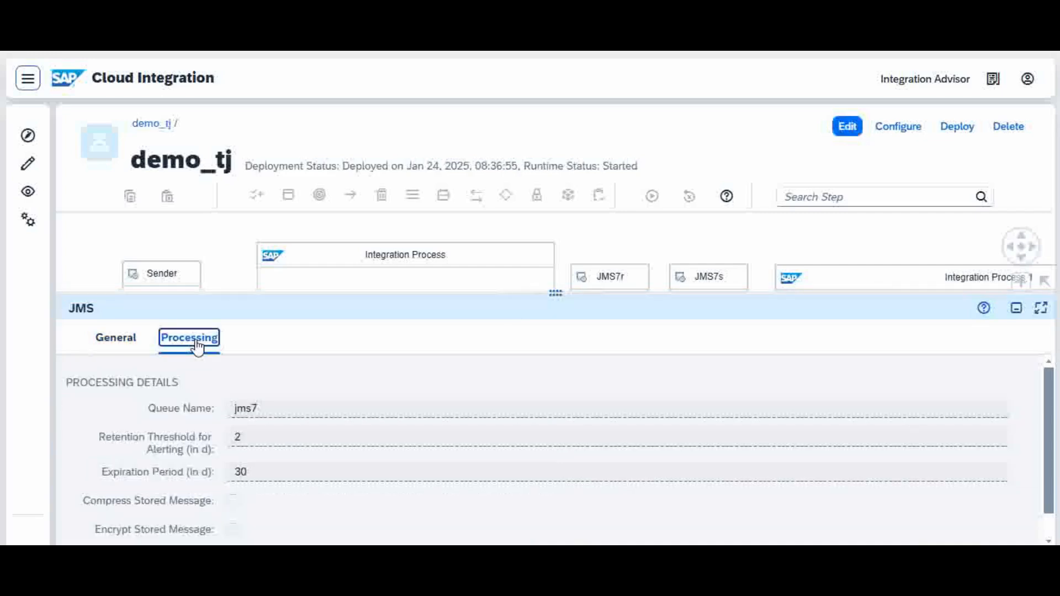
left_click_drag(423, 294, 464, 229)
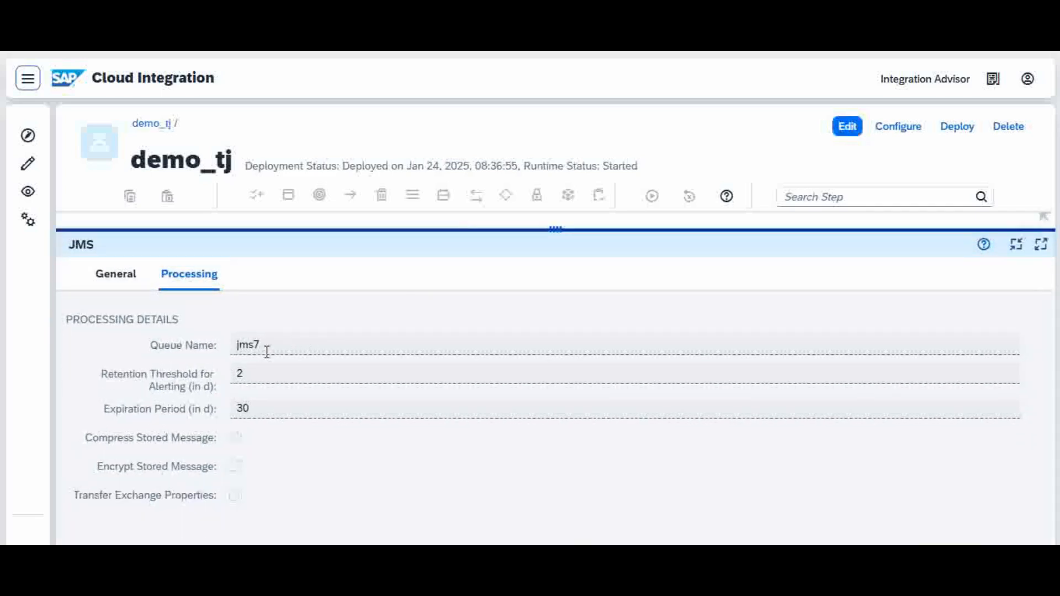
left_click(264, 344)
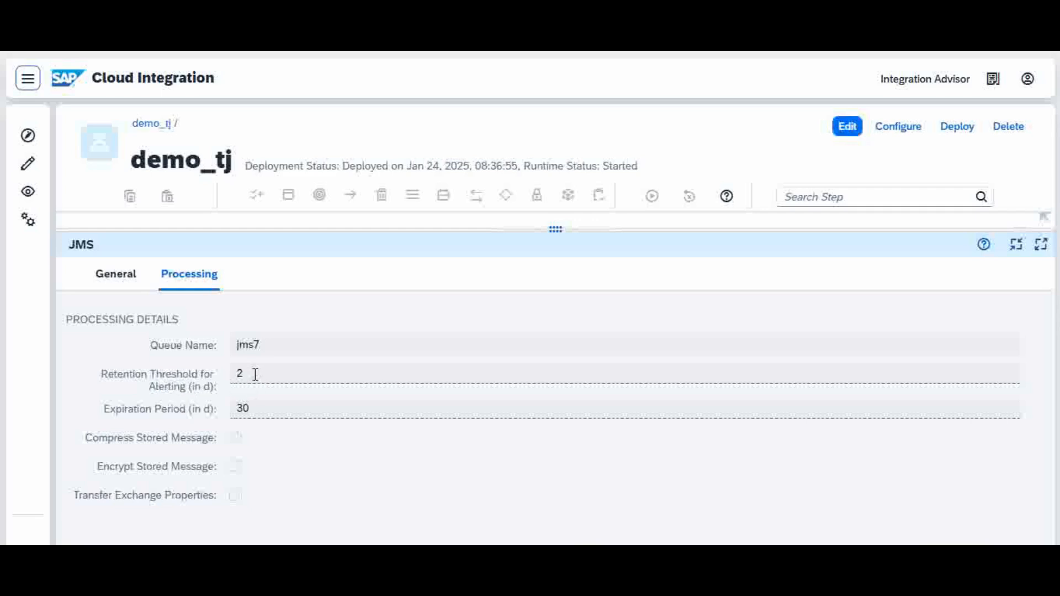
mouse_move(255, 374)
left_click_drag(575, 229, 551, 405)
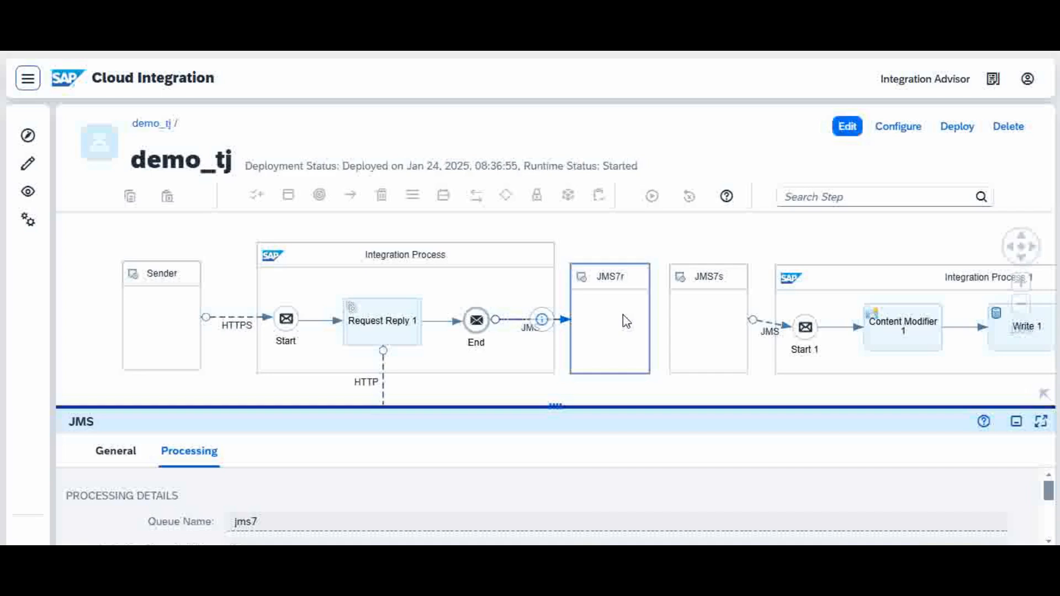
left_click_drag(582, 409, 573, 456)
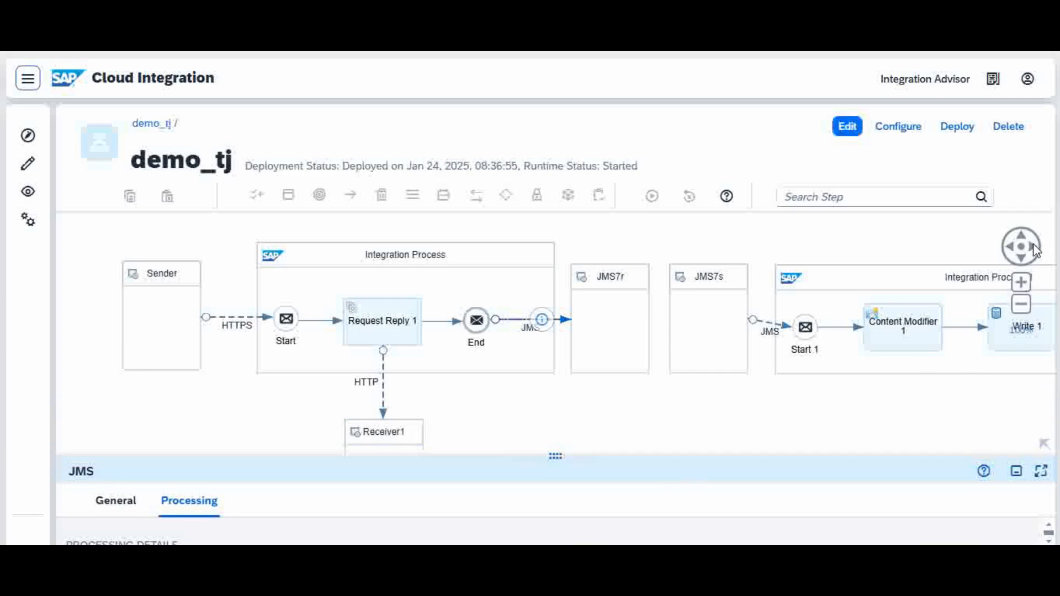
Inspect the JMS7r receiver, the JMS7s sender and Integration Process 1 in the second half of the flow.
left_click(1034, 248)
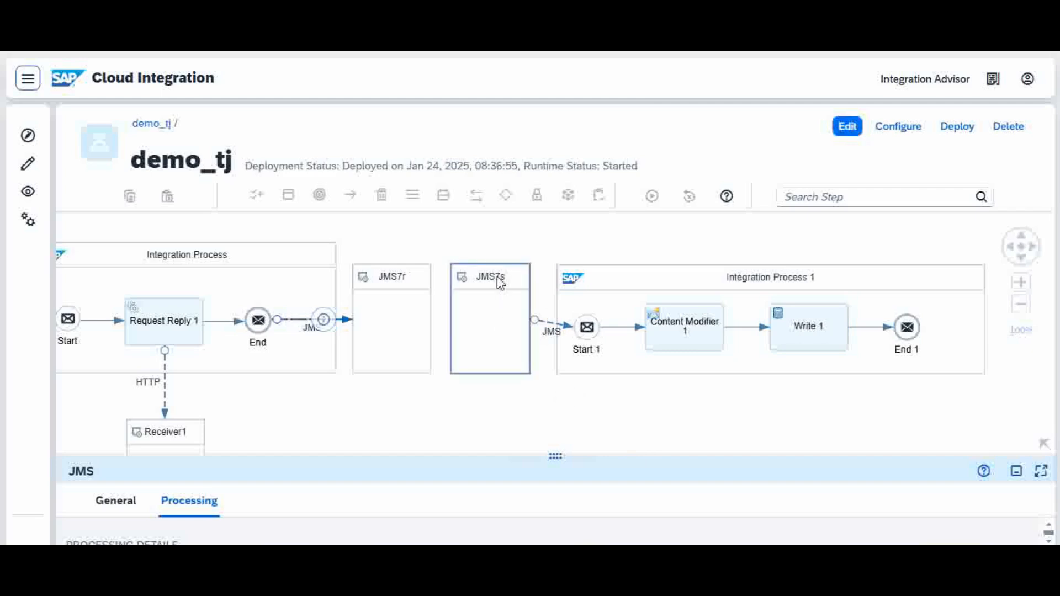
left_click(386, 279)
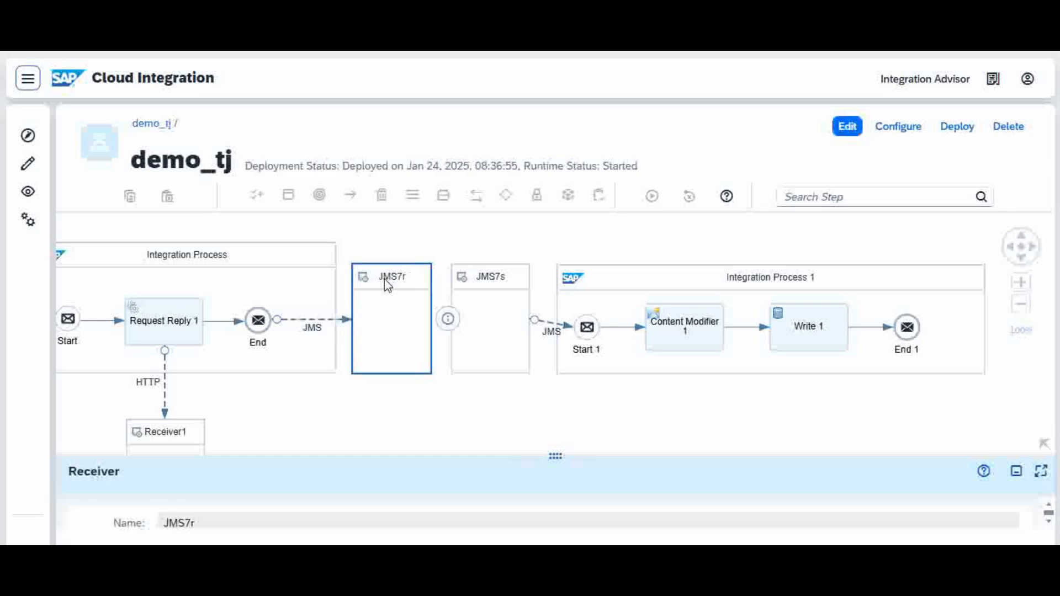
left_click(508, 279)
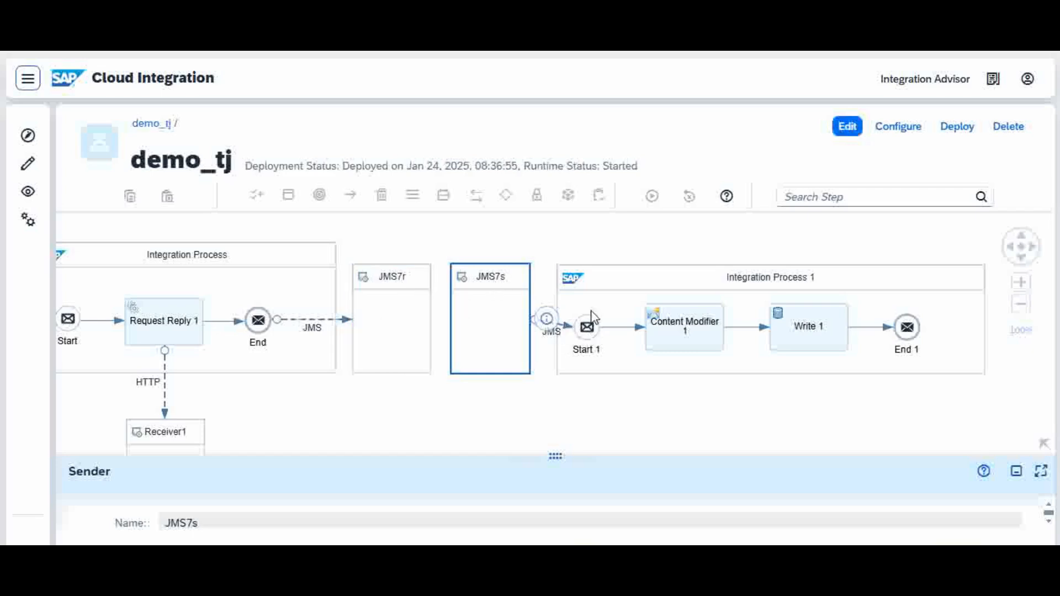
left_click(793, 279)
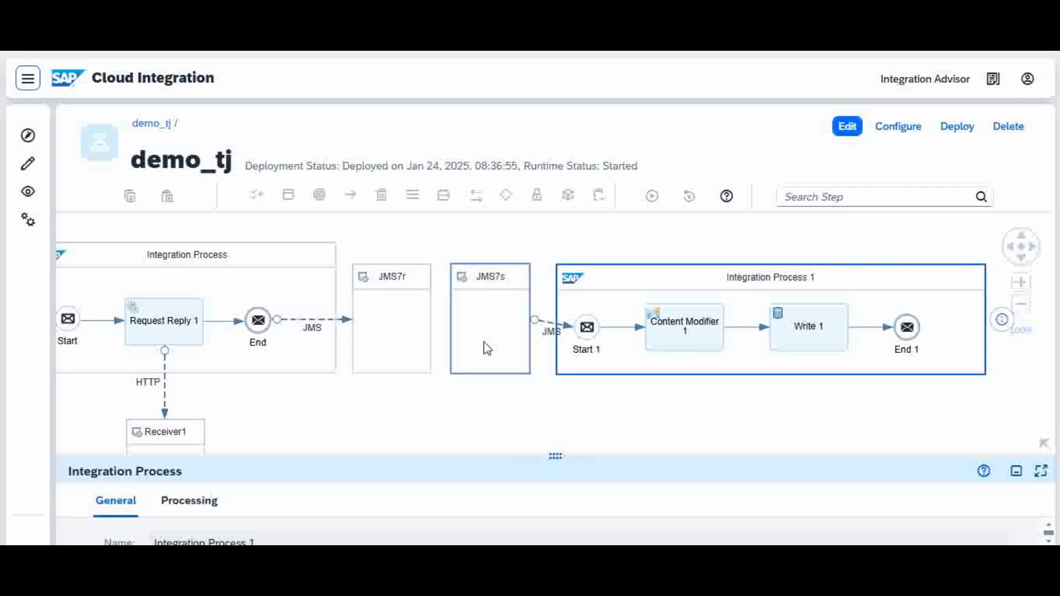
Check the queue name in the connection settings of the JMS channel between JMS7s and Start 1.
left_click(554, 329)
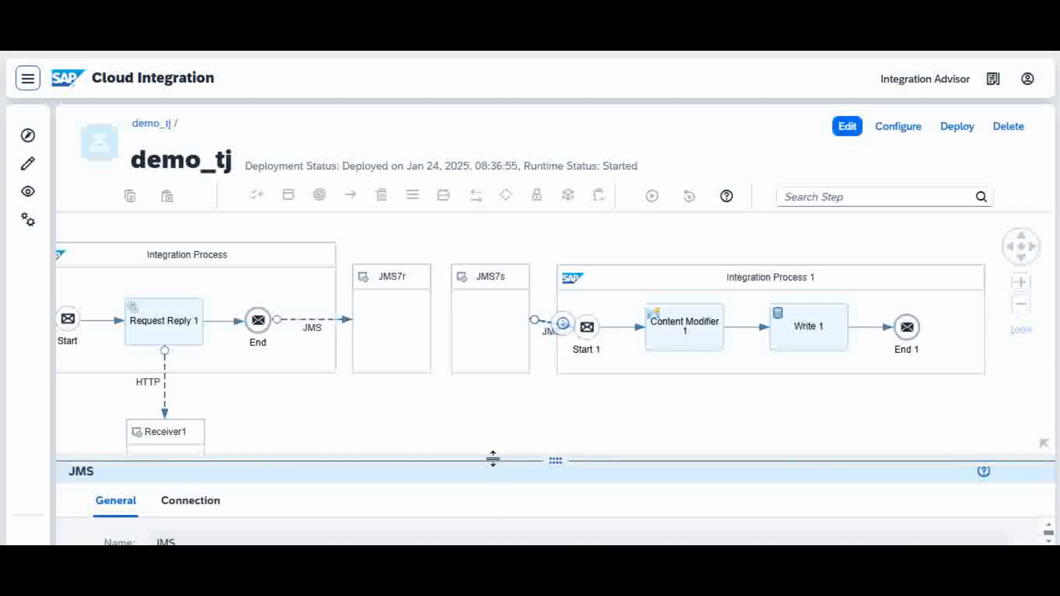
left_click_drag(491, 457, 554, 236)
left_click(194, 281)
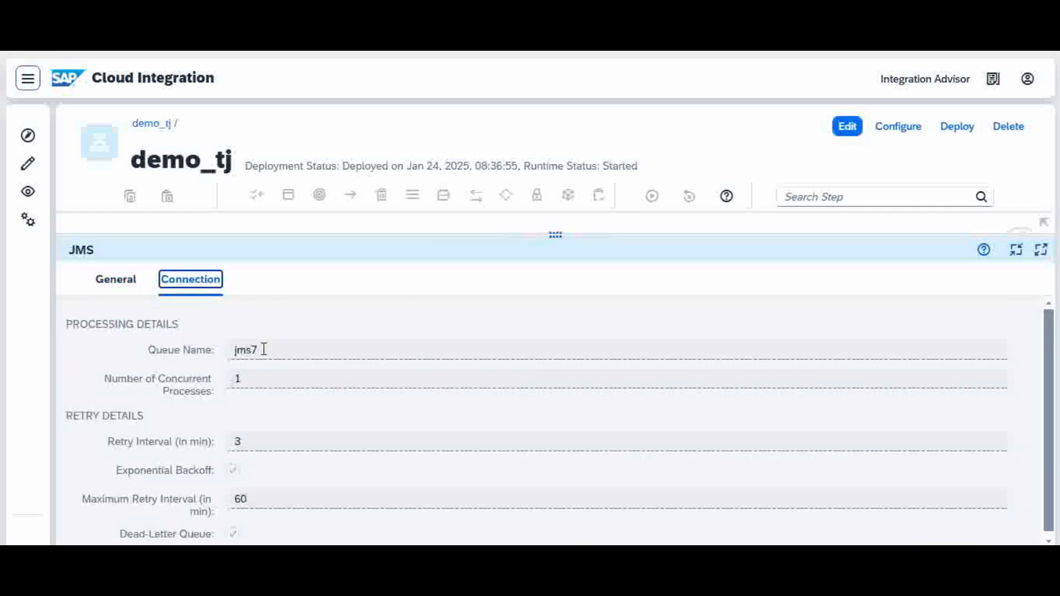
left_click_drag(263, 349, 234, 350)
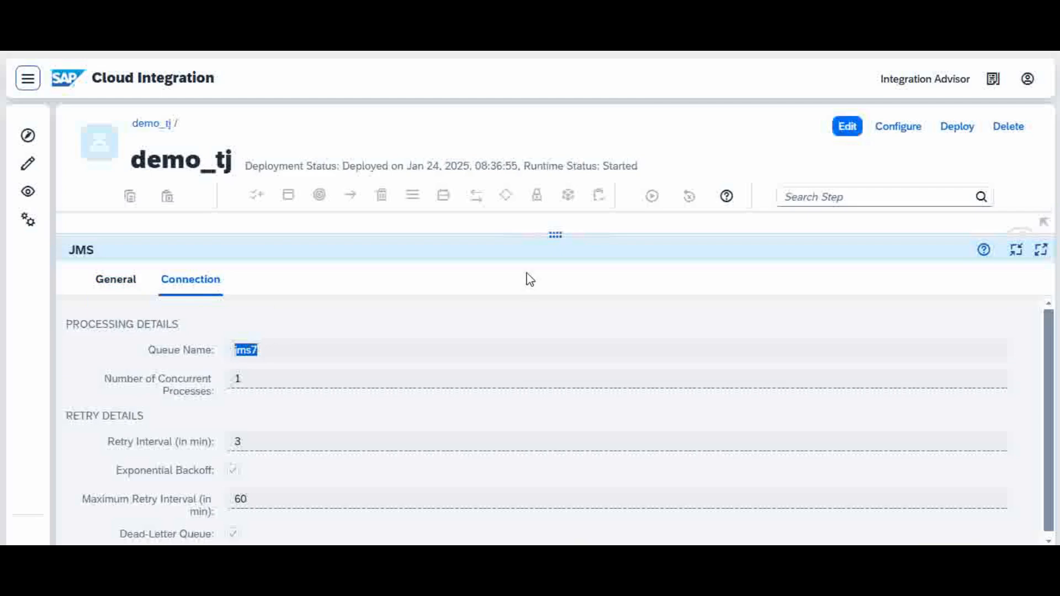
left_click_drag(554, 232, 533, 412)
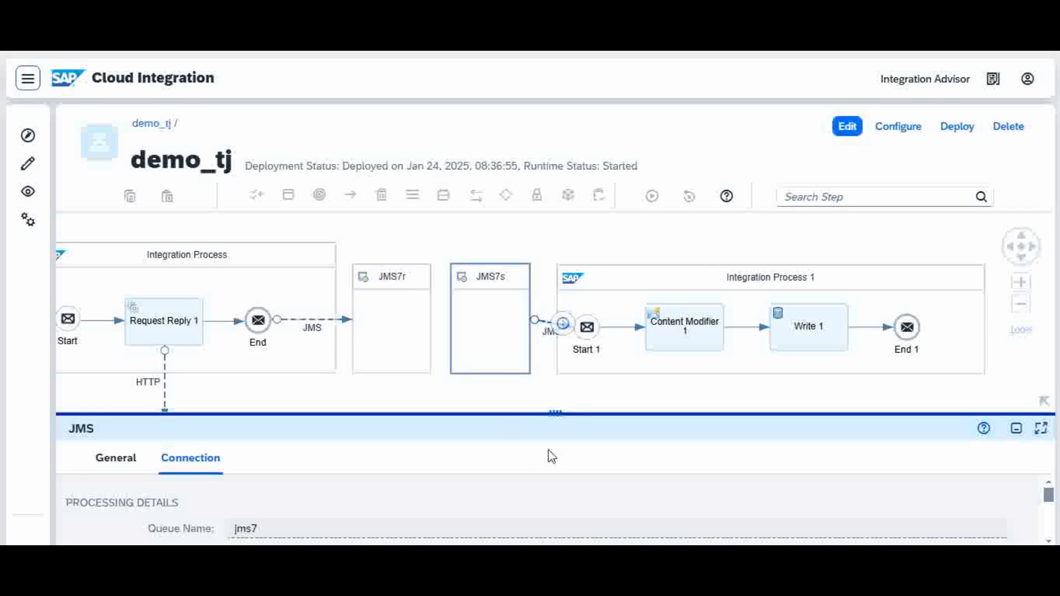
Examine the concurrent processes and retry details of the JMS sender channel feeding Start 1.
left_click_drag(558, 411, 582, 268)
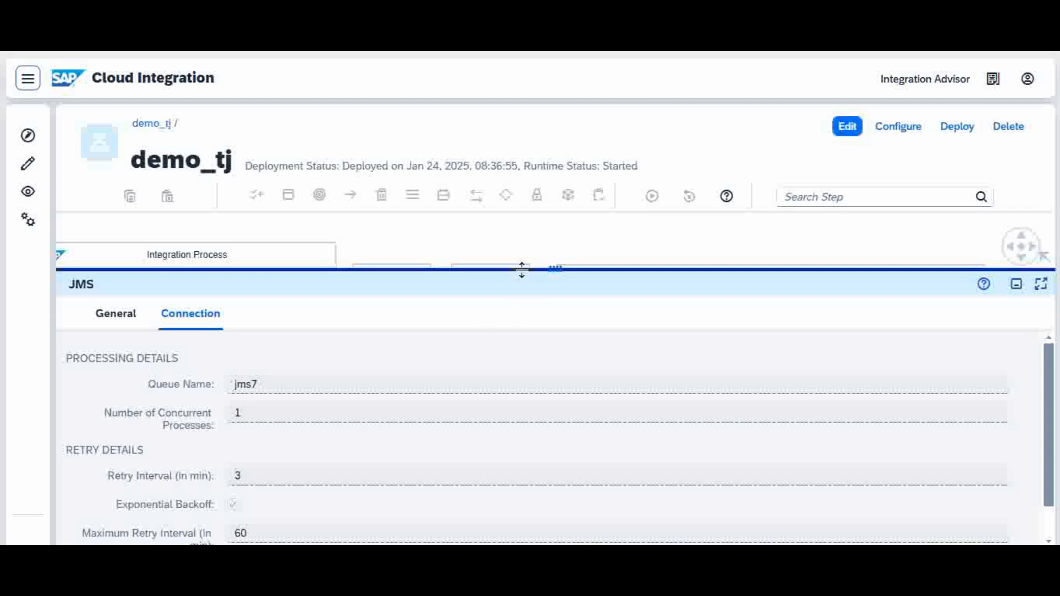
left_click_drag(521, 270, 553, 214)
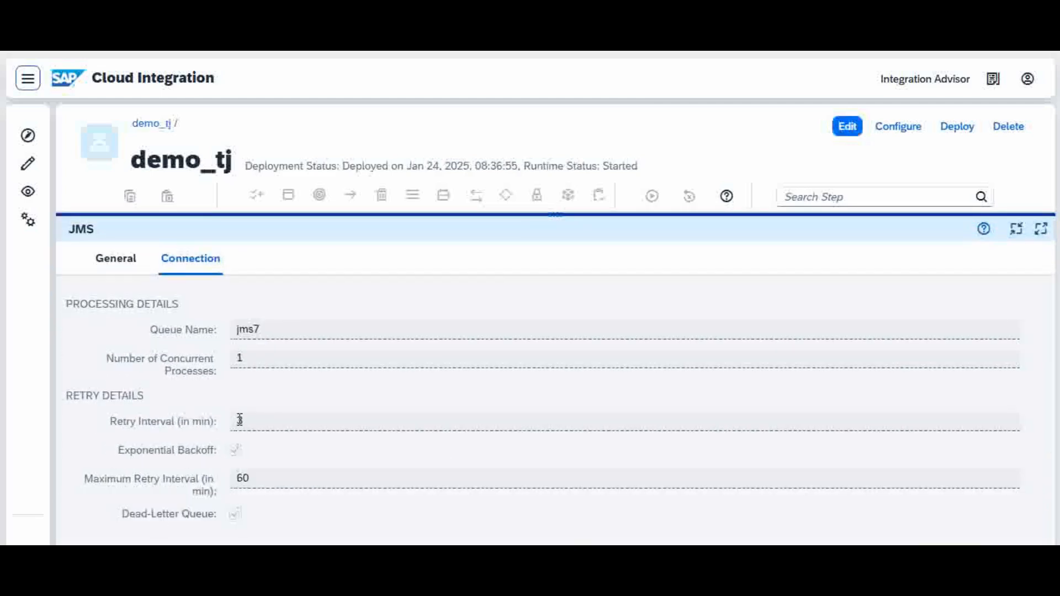
mouse_move(243, 365)
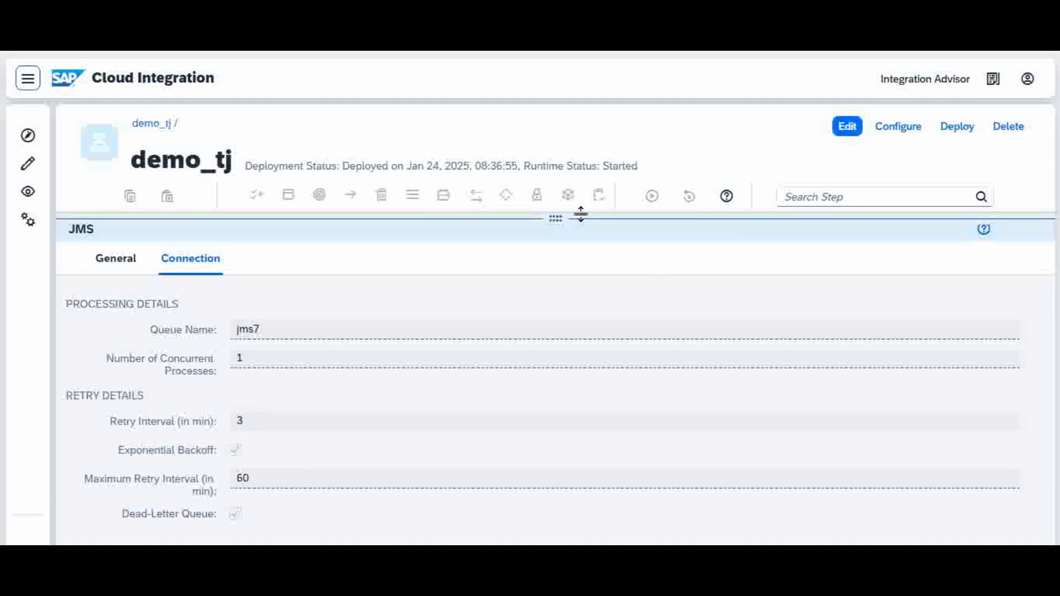
Compare the retry intervals, exponential backoff and concurrent process count of the JMS7s sender channel against its place in the flow.
left_click_drag(581, 214, 581, 428)
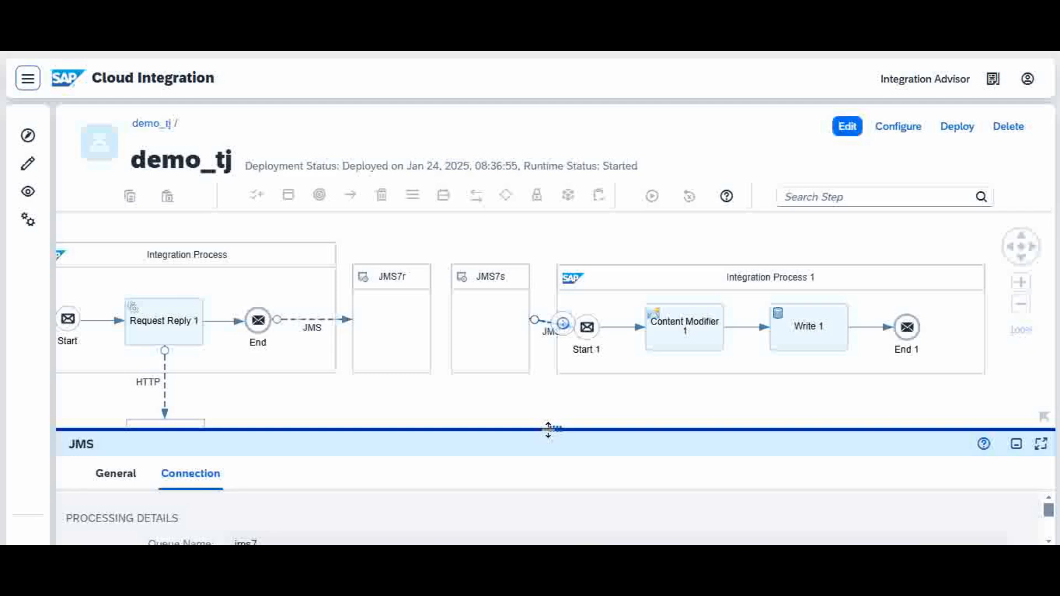
left_click_drag(548, 429, 554, 244)
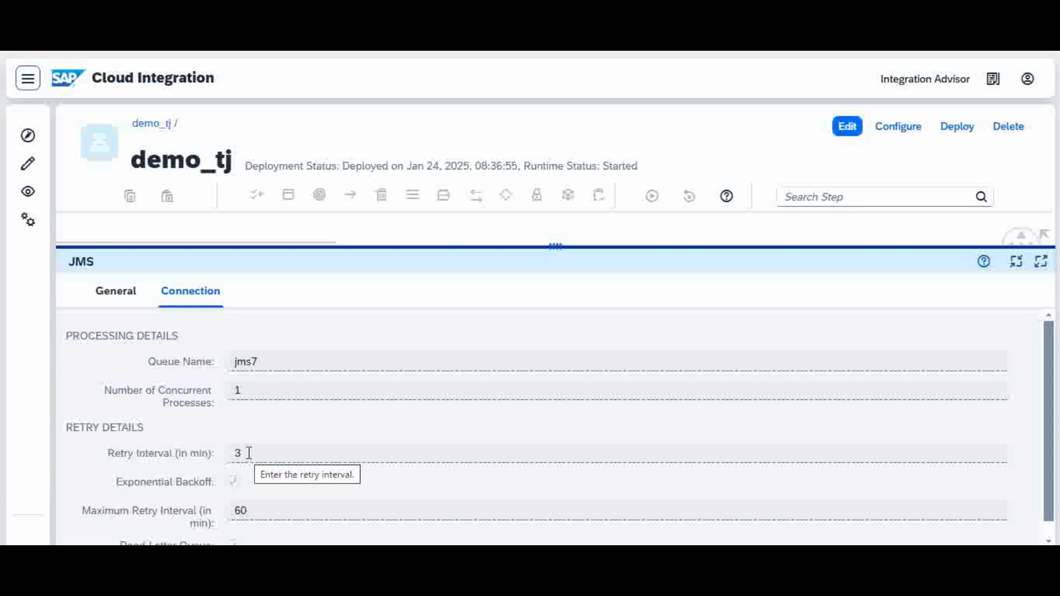
left_click_drag(545, 245, 561, 199)
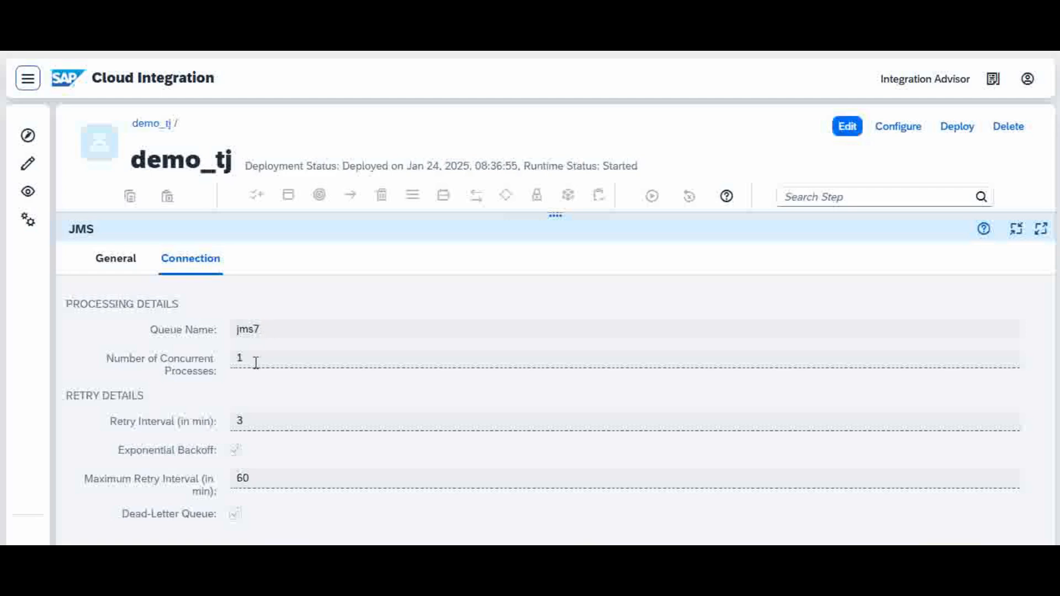
mouse_move(256, 359)
left_click_drag(559, 215, 519, 464)
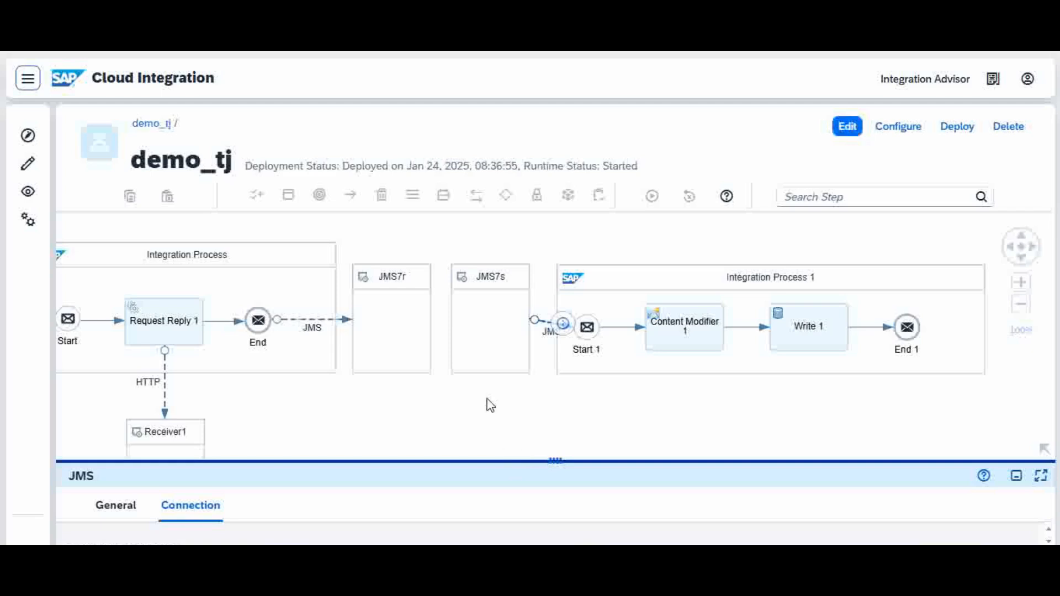
Examine the message header that Content Modifier 1 creates, including its source type and source value.
left_click(683, 322)
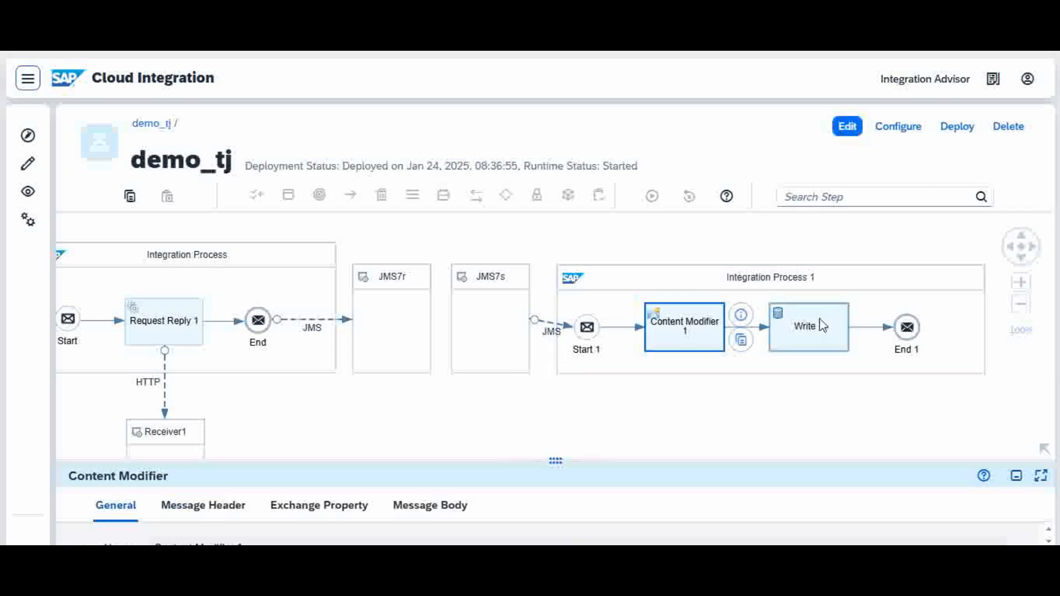
left_click(228, 512)
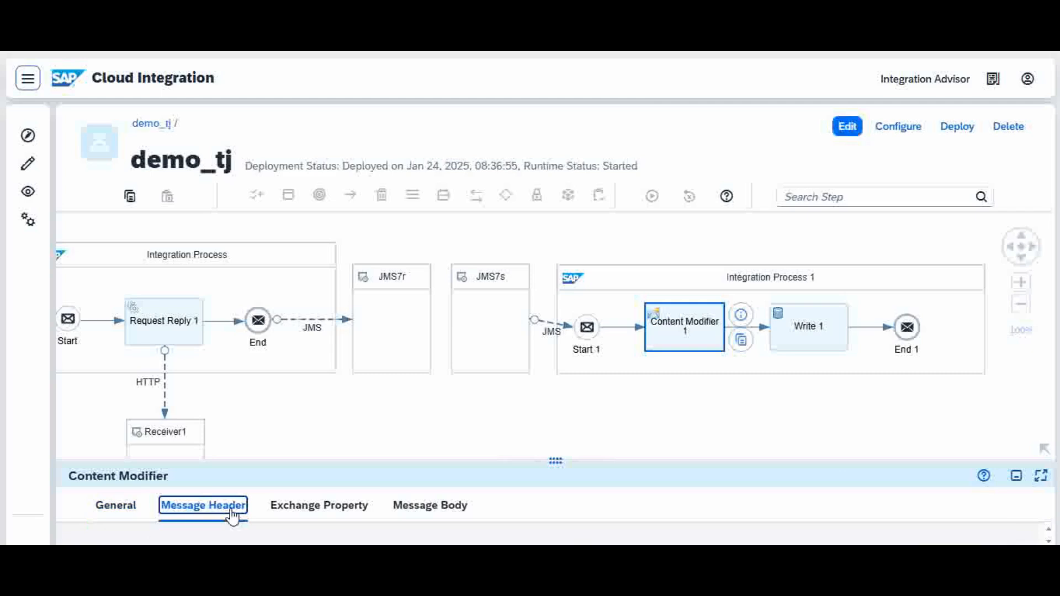
left_click_drag(423, 459, 479, 252)
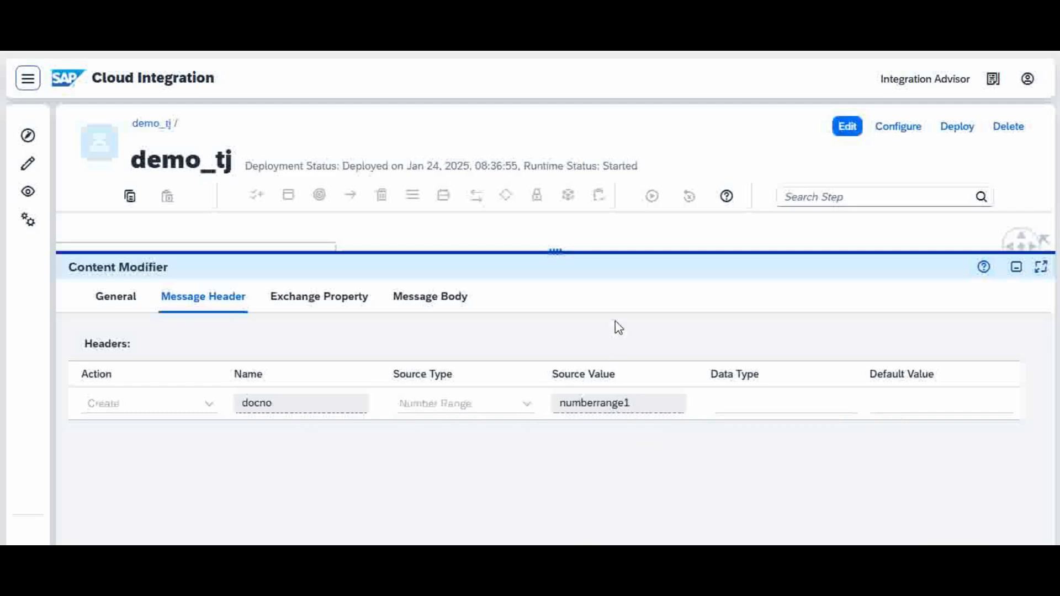
left_click_drag(567, 253, 556, 463)
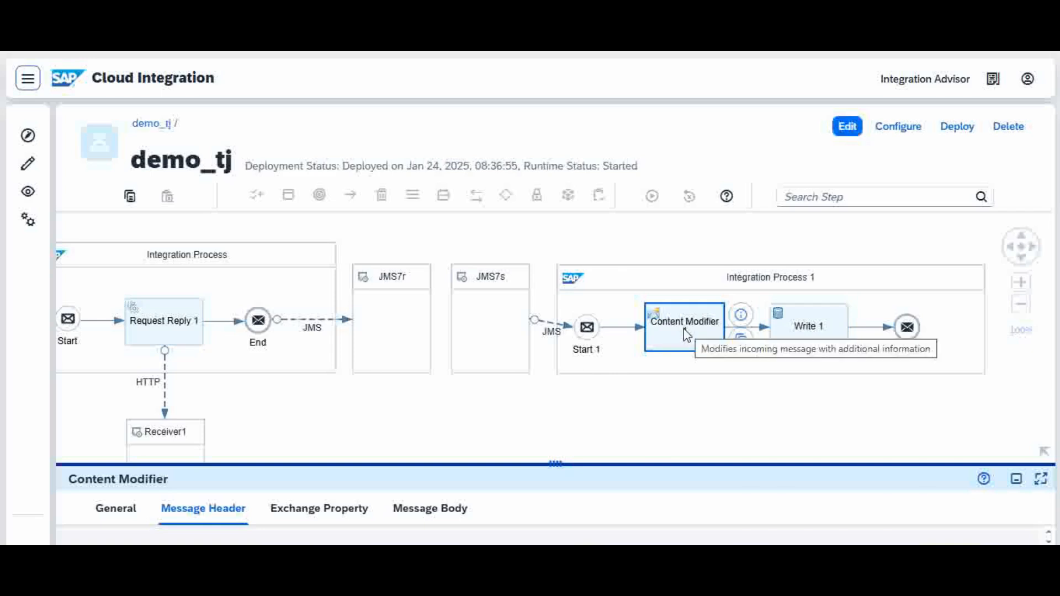
Examine the processing settings of the Write 1 step, including data store name, entry ID, retention threshold and expiration period.
left_click(818, 336)
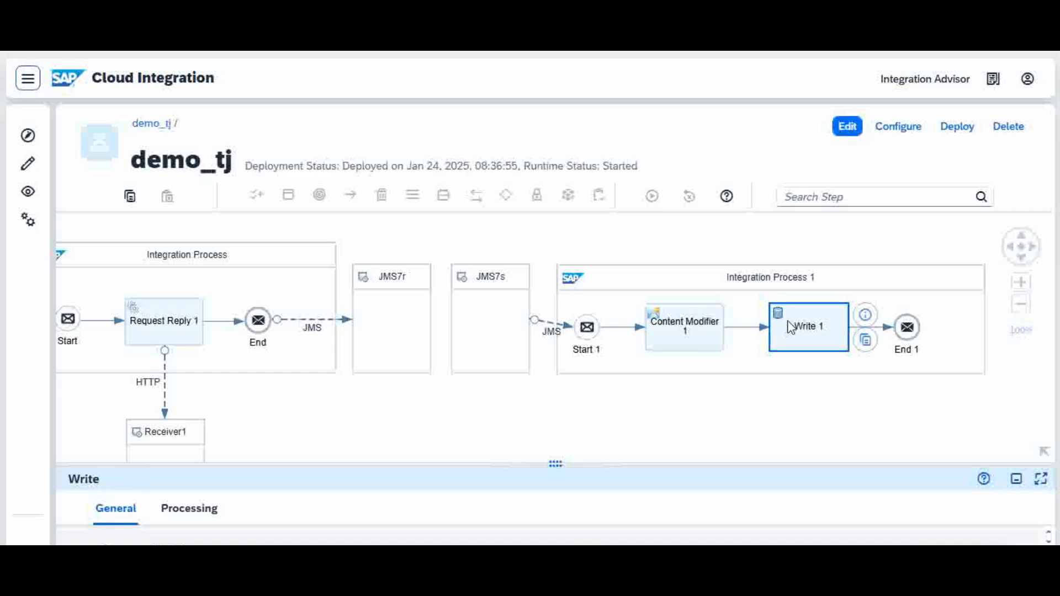
left_click_drag(556, 463, 613, 255)
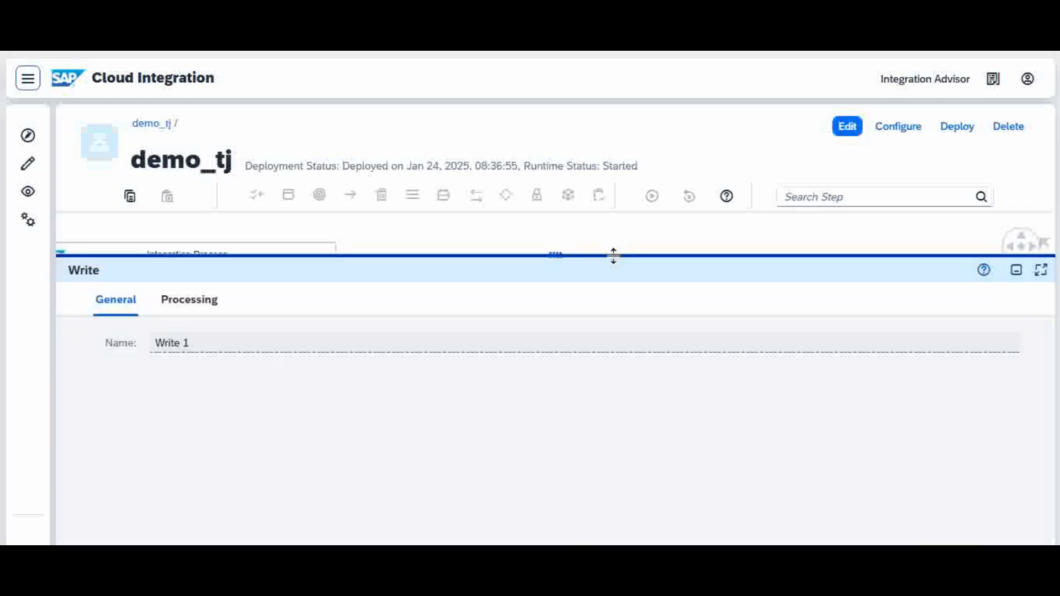
left_click(190, 302)
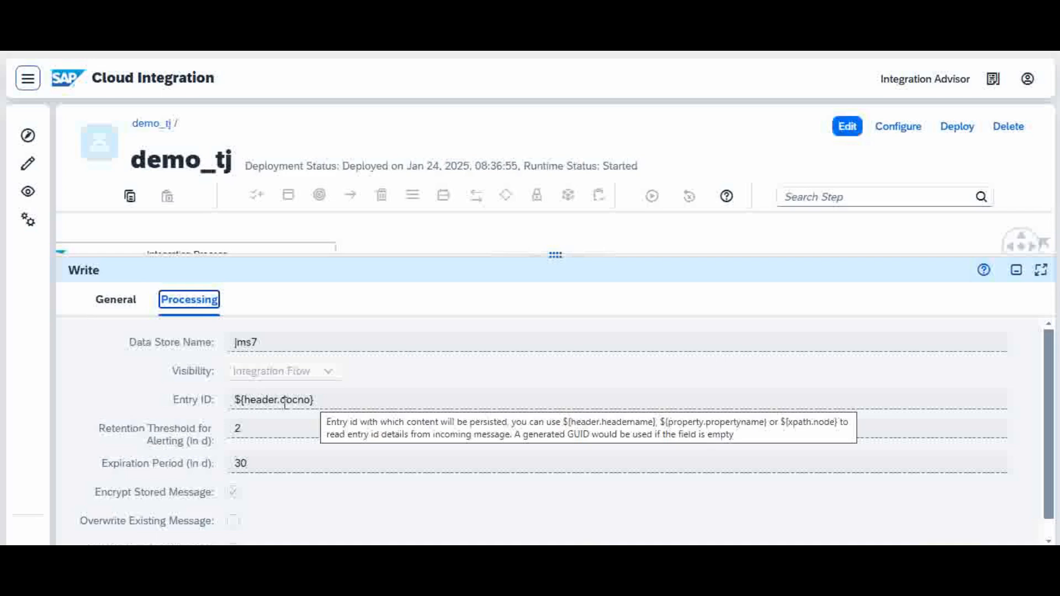
left_click_drag(530, 253, 549, 377)
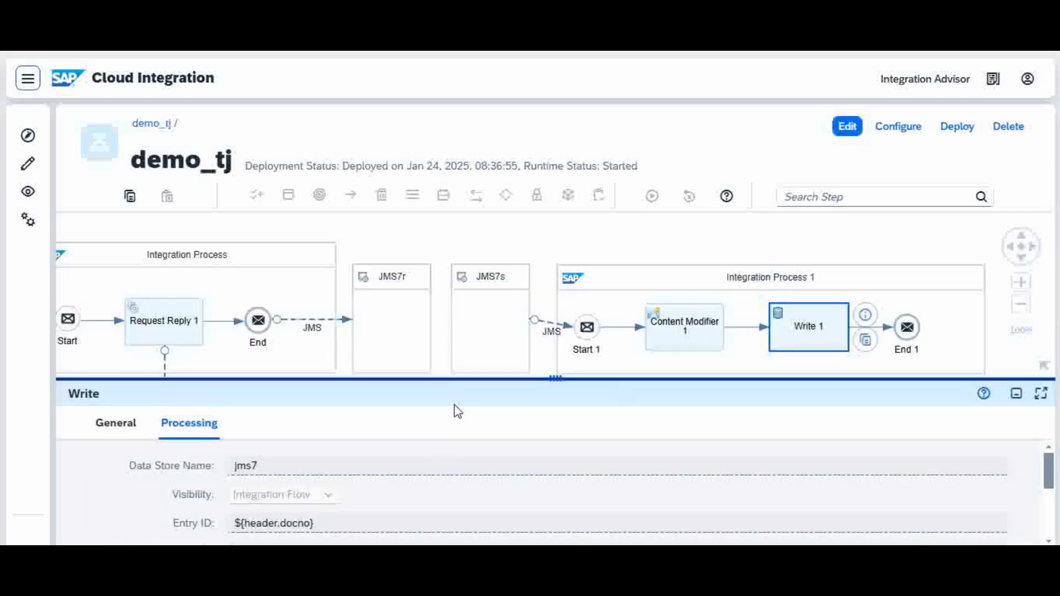
left_click_drag(464, 379, 501, 239)
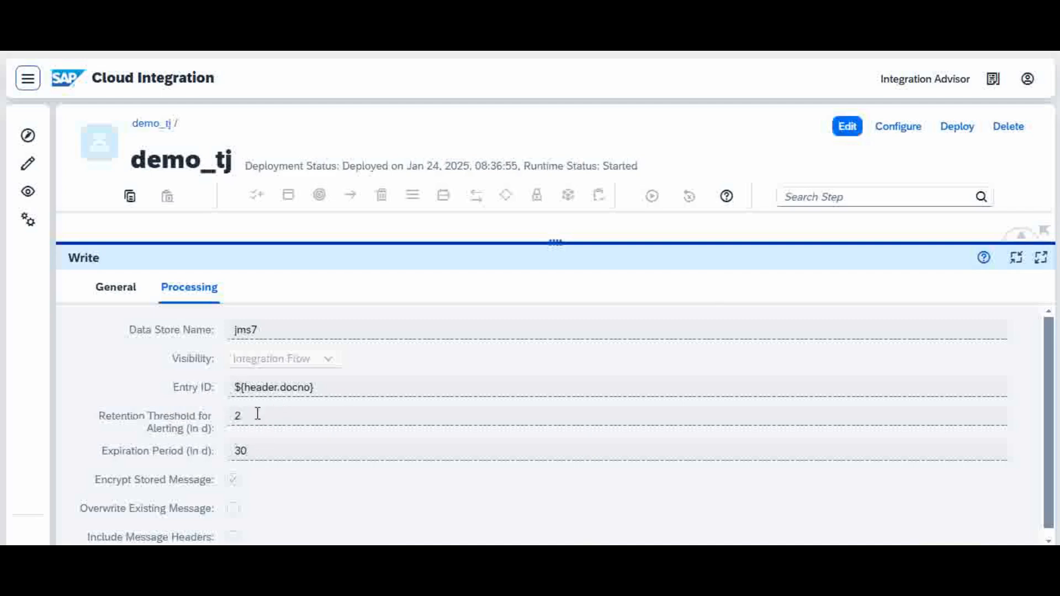
mouse_move(255, 418)
left_click_drag(560, 242, 509, 449)
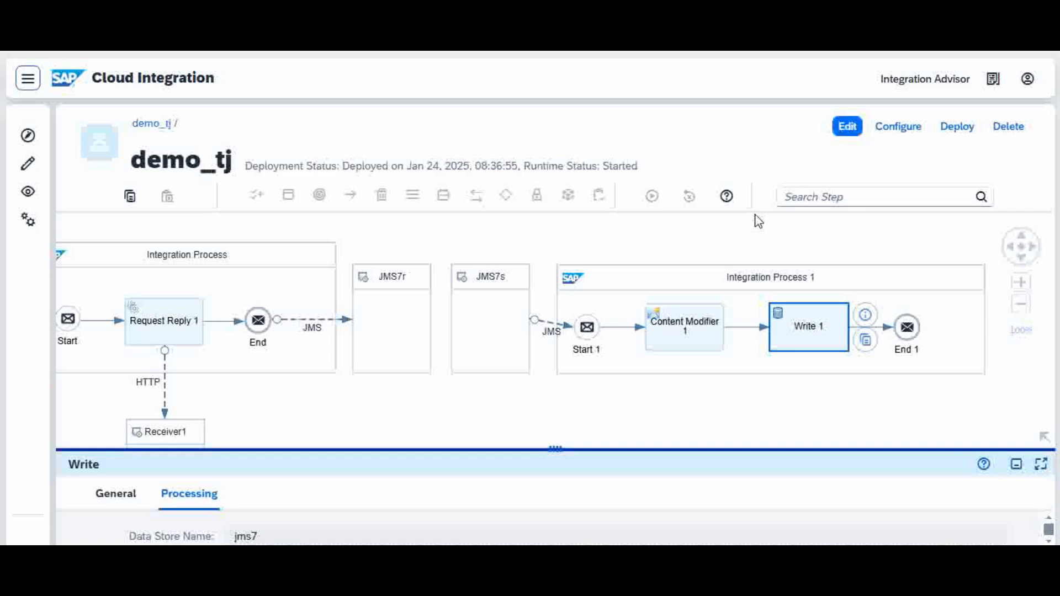
Check the address, authorization and user role in the connection settings of the HTTPS channel between Sender and Start.
left_click(1009, 250)
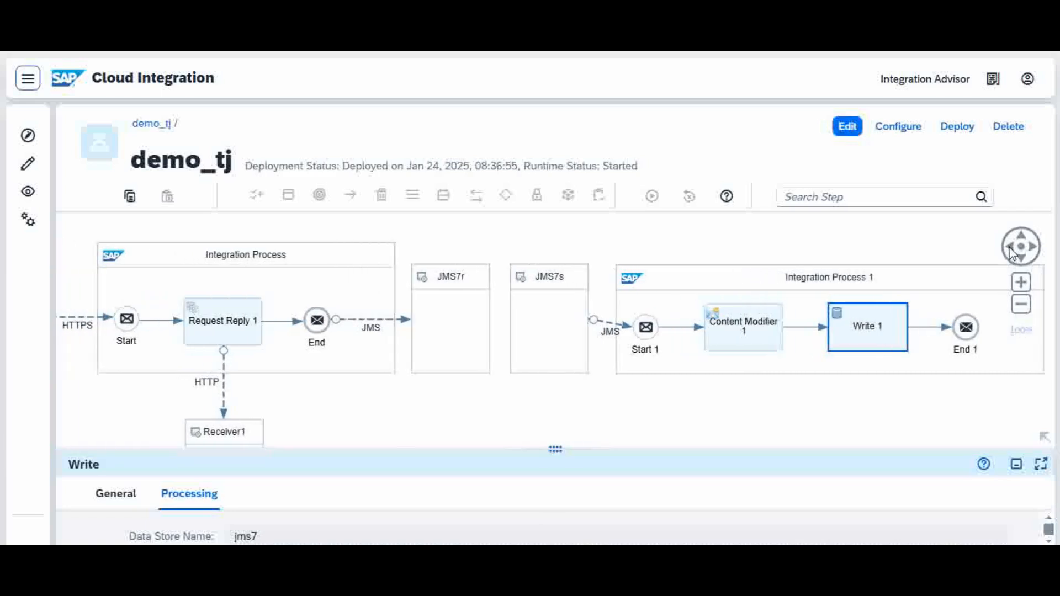
left_click(1010, 250)
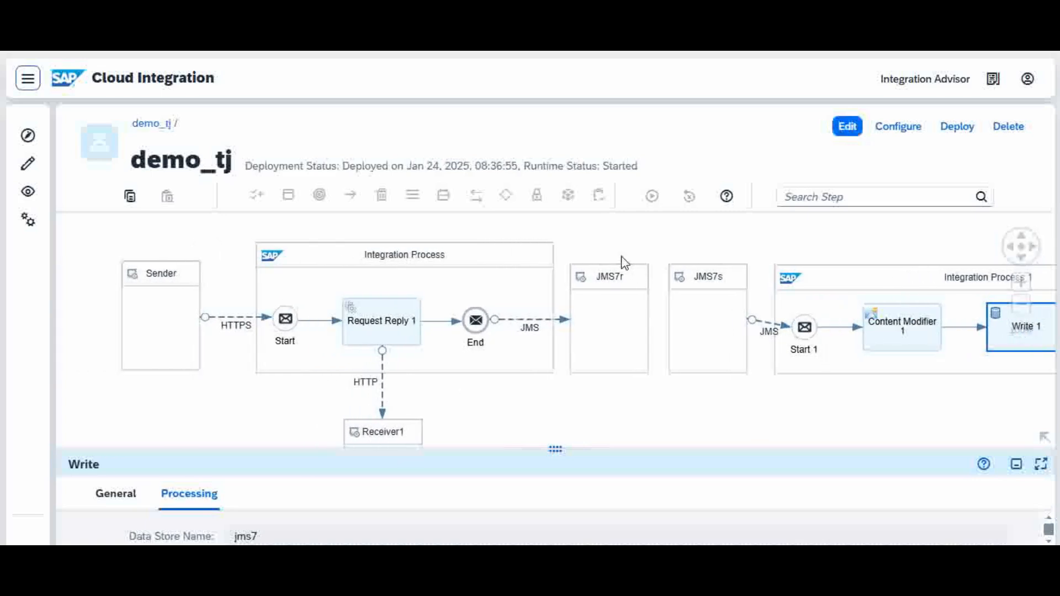
left_click(234, 324)
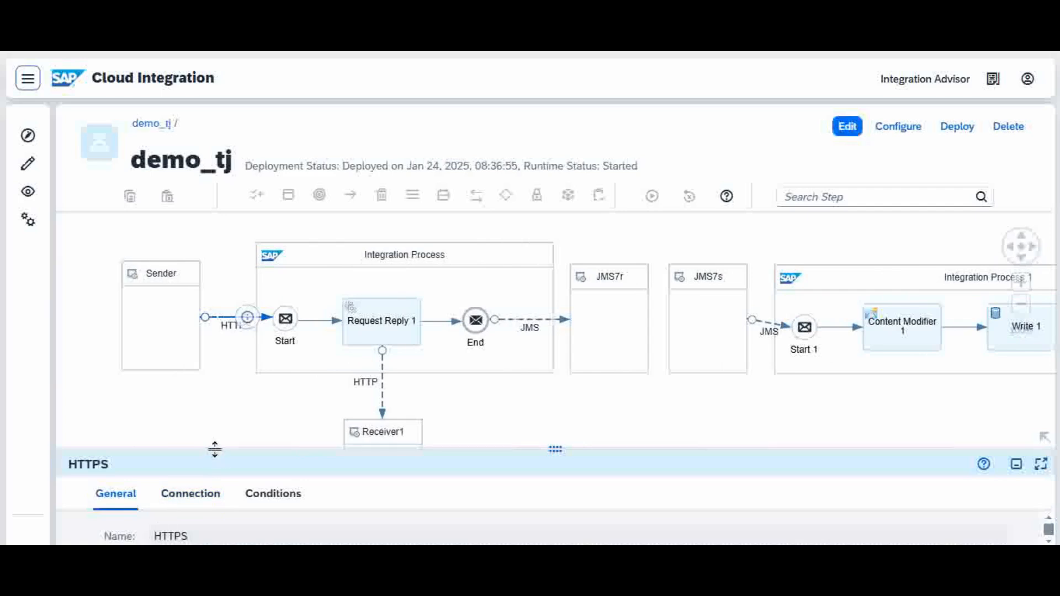
left_click_drag(213, 448, 281, 362)
left_click(190, 387)
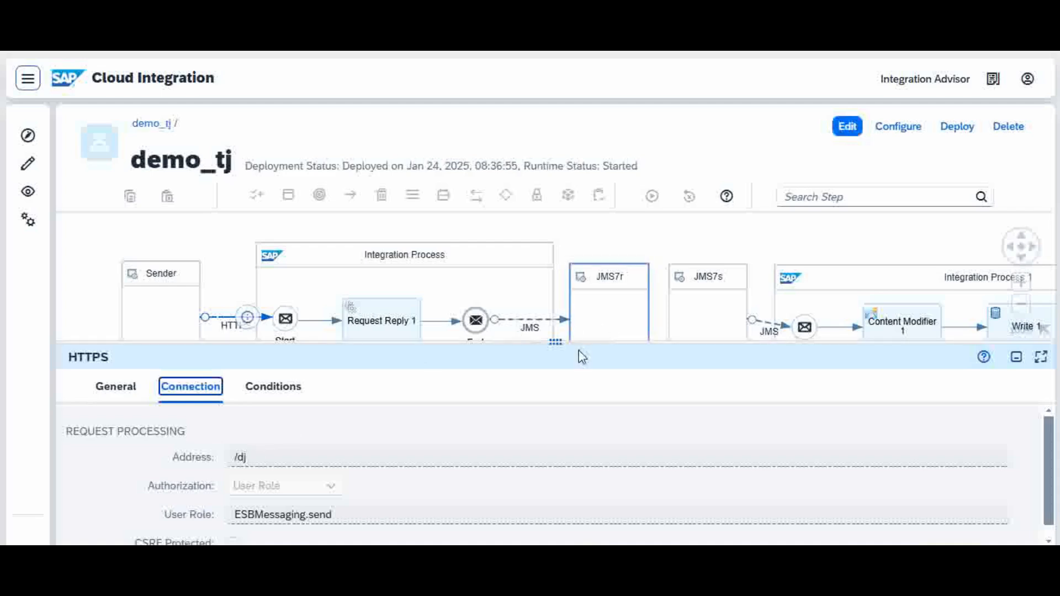
left_click_drag(580, 345, 519, 461)
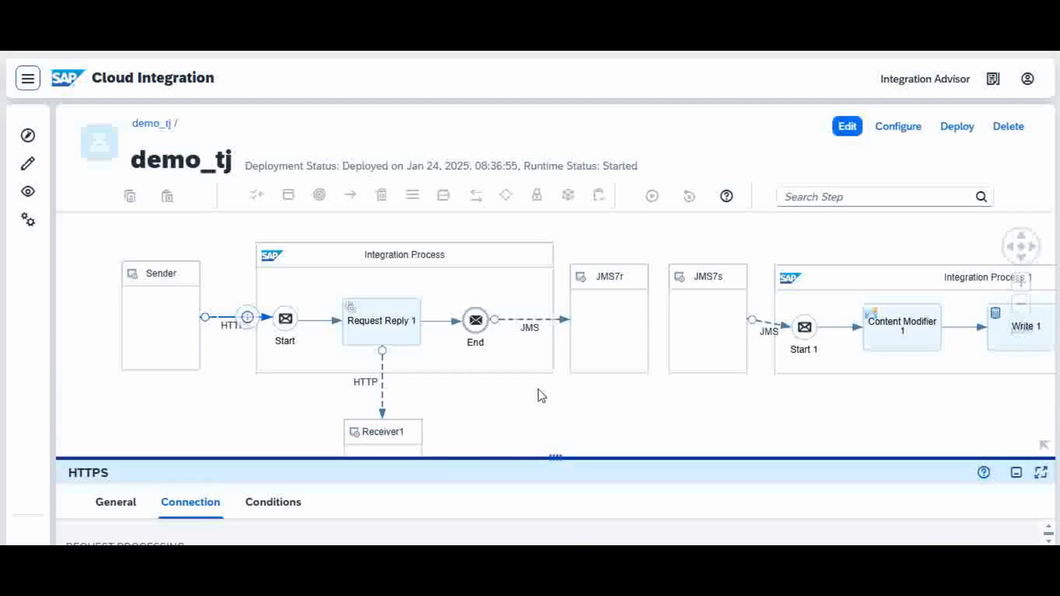
Trace the message path from Request Reply 1 through JMS7r to Integration Process 1 and its Content Modifier.
left_click(385, 337)
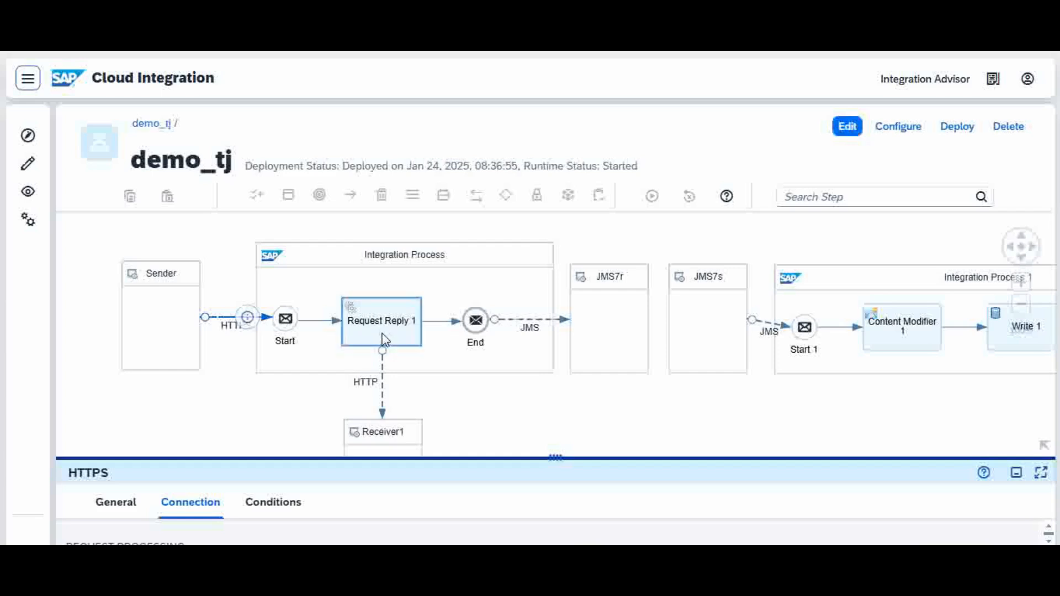
left_click(612, 324)
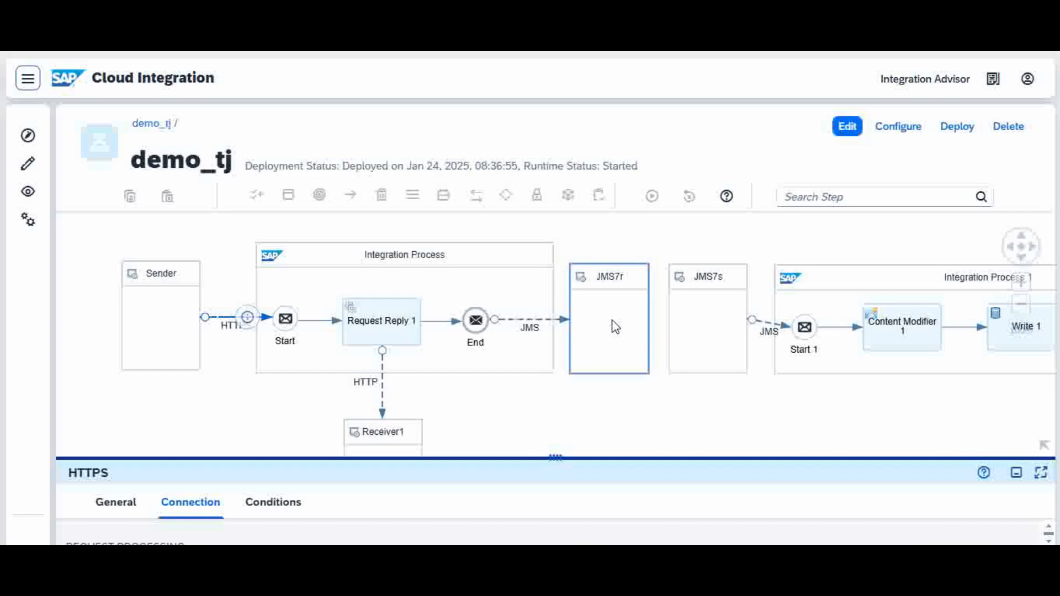
left_click(892, 287)
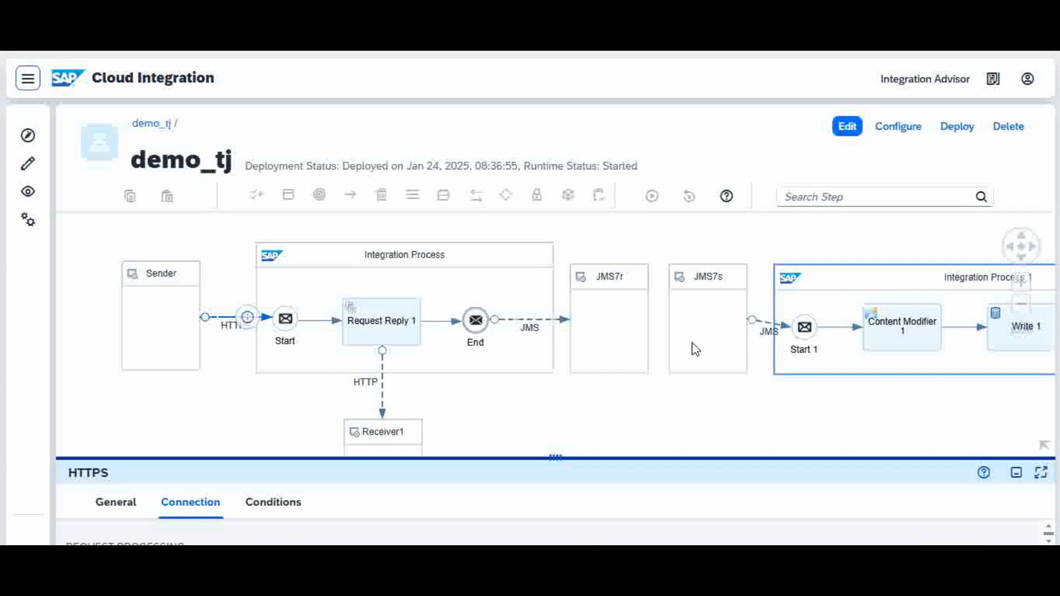
left_click(625, 343)
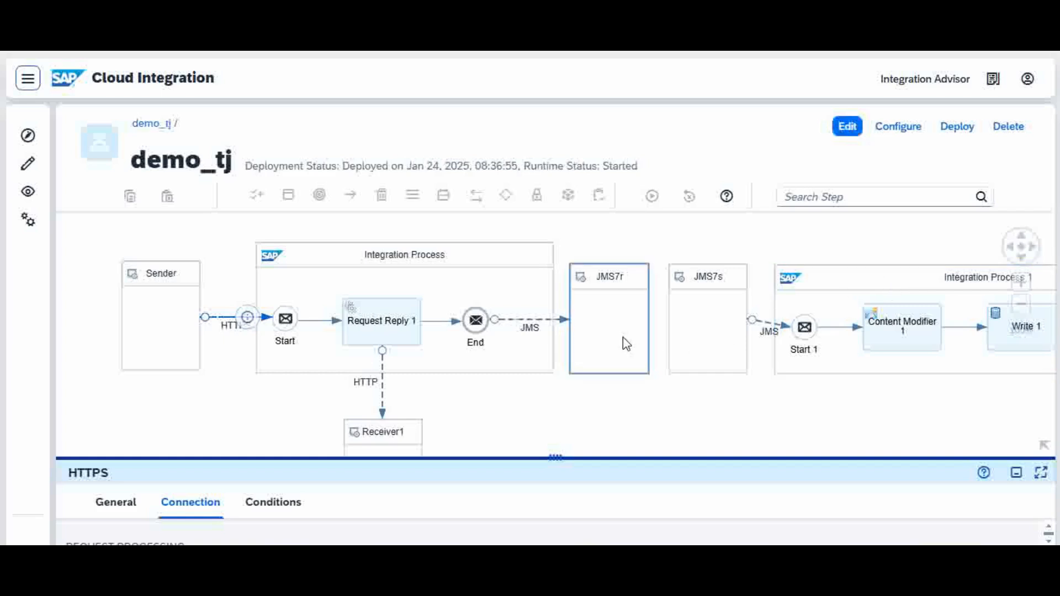
left_click(882, 325)
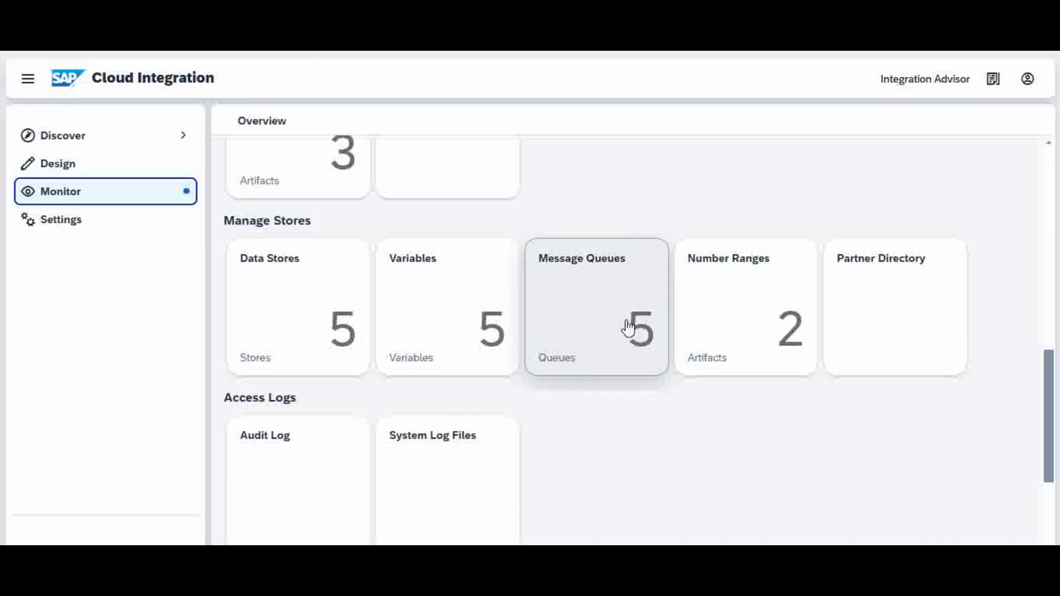
Check the entries per queue in the message queues overview, including jms7, and view the list of data stores.
left_click(597, 335)
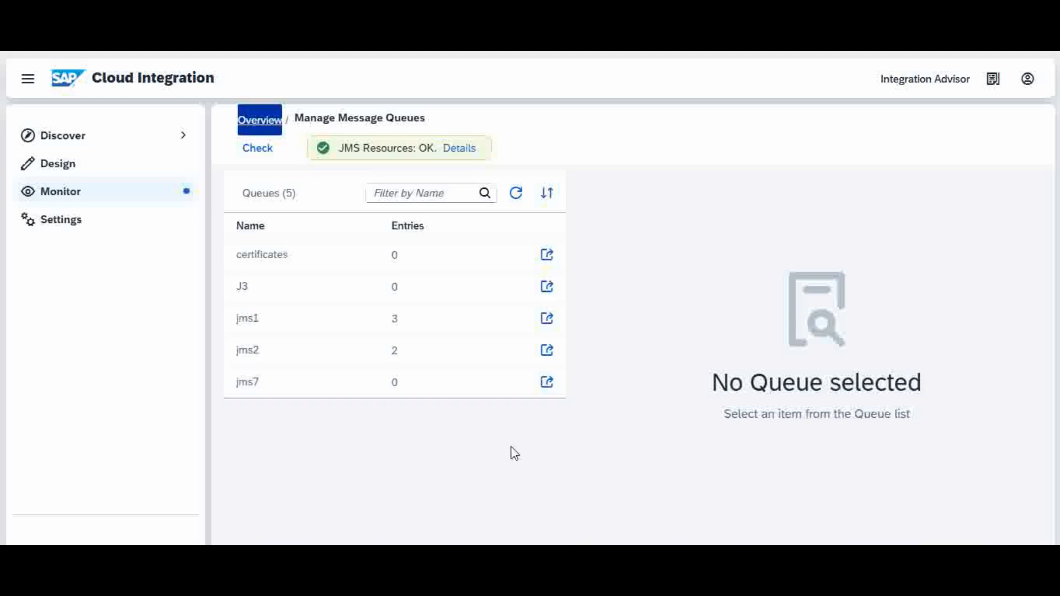
left_click(265, 123)
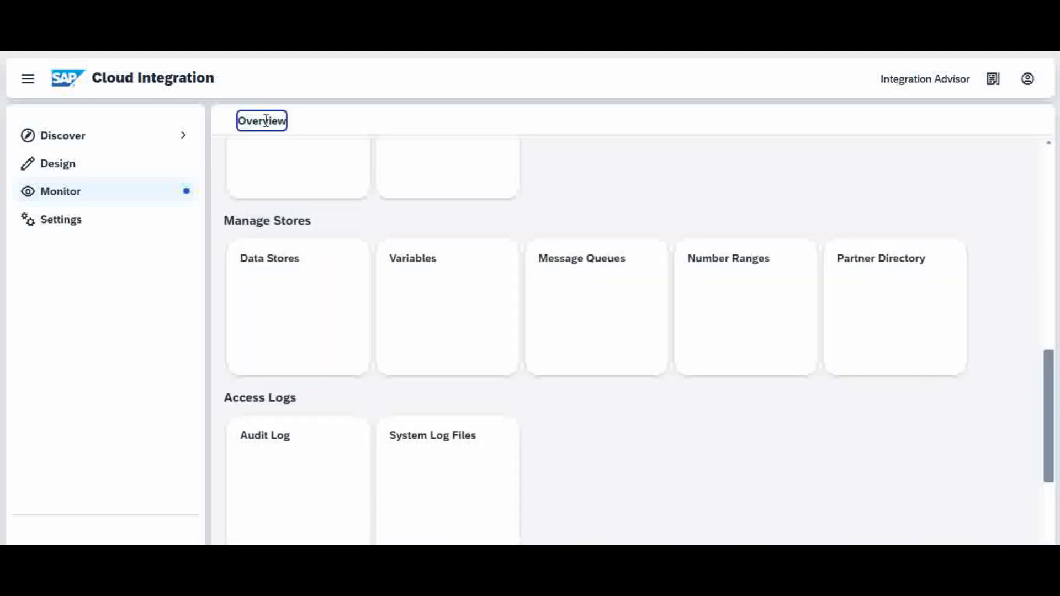
left_click(287, 313)
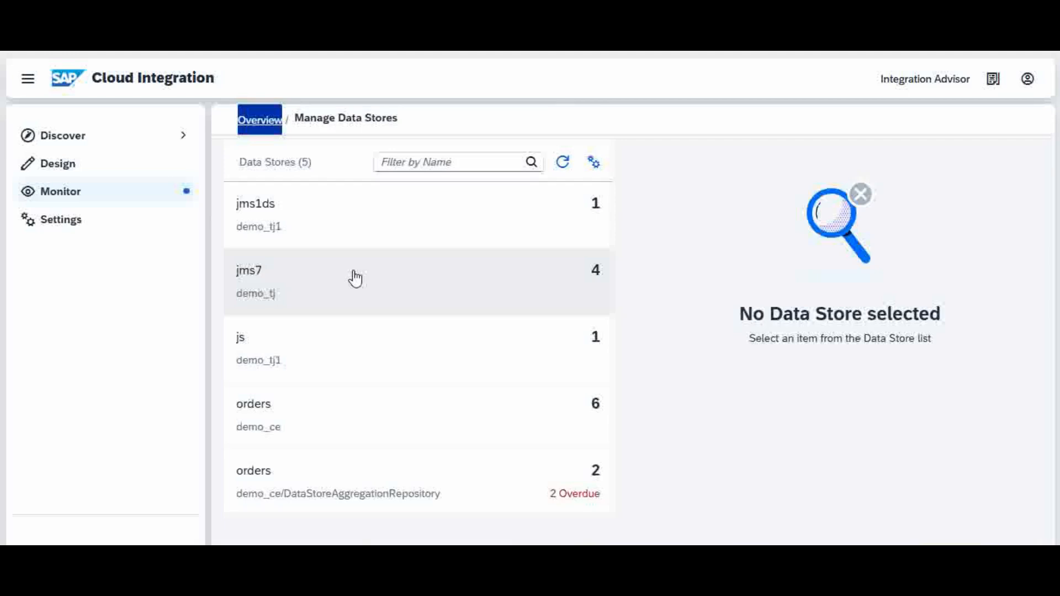
Check the next value of numberrange1 in the deployed number ranges.
left_click(72, 193)
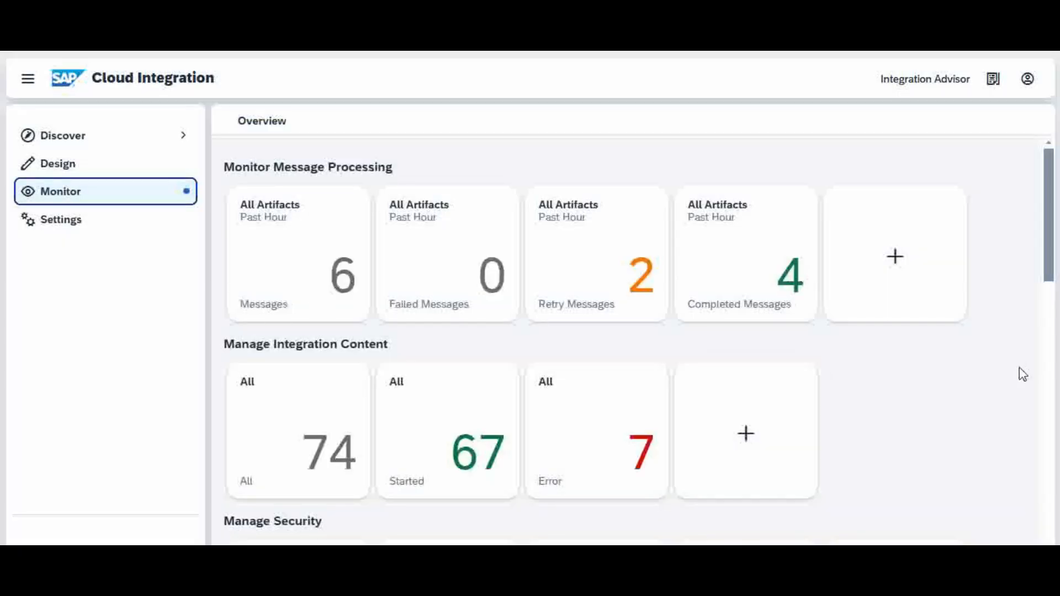
left_click_drag(1051, 187, 1032, 346)
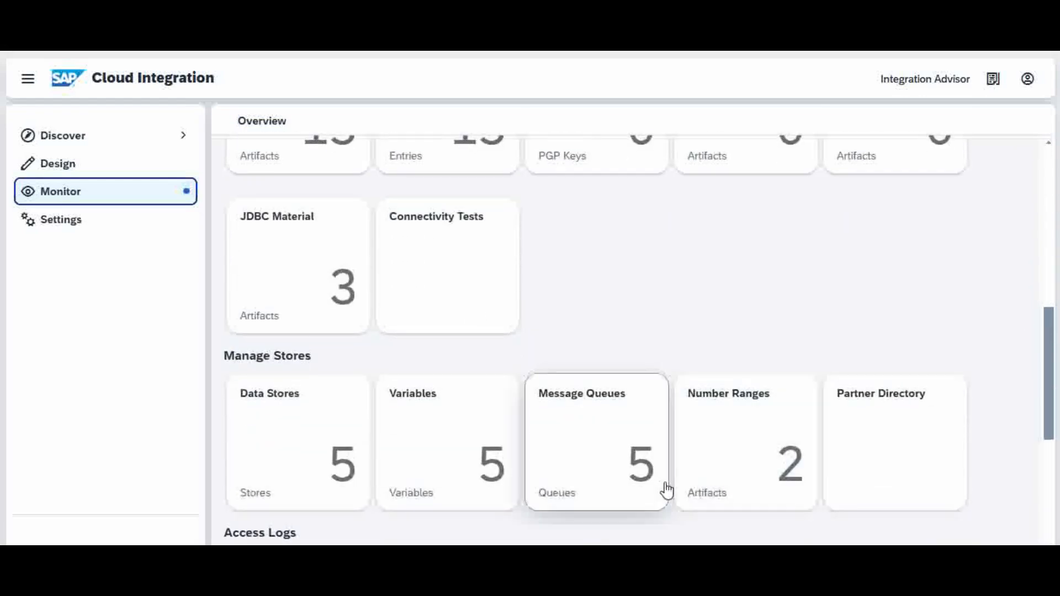
left_click(748, 461)
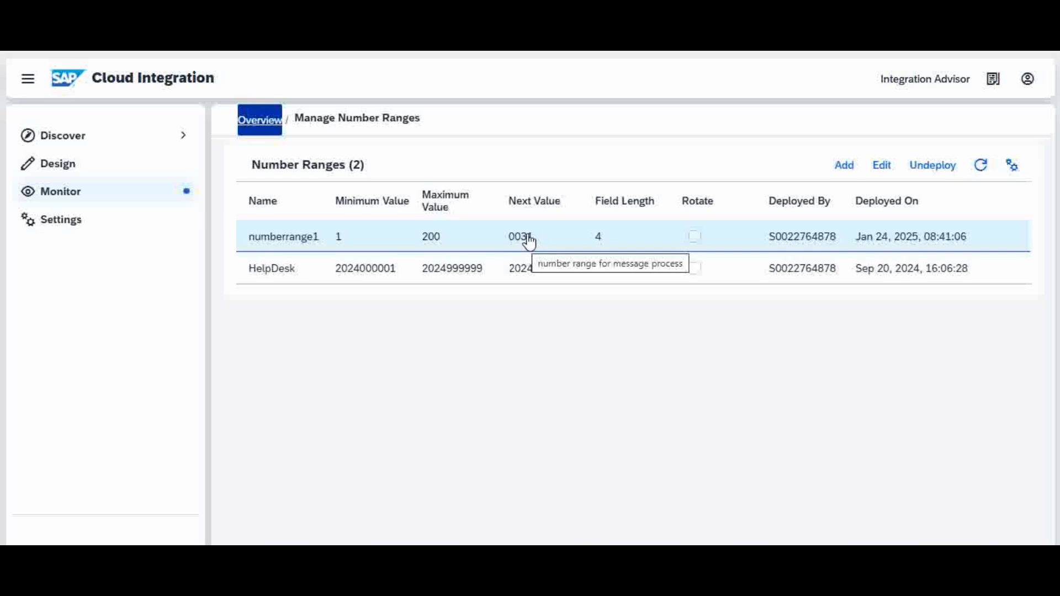
Examine the entry IDs and retention dates stored in demo_tj's jms7 data store, and return to the monitoring overview.
left_click(63, 192)
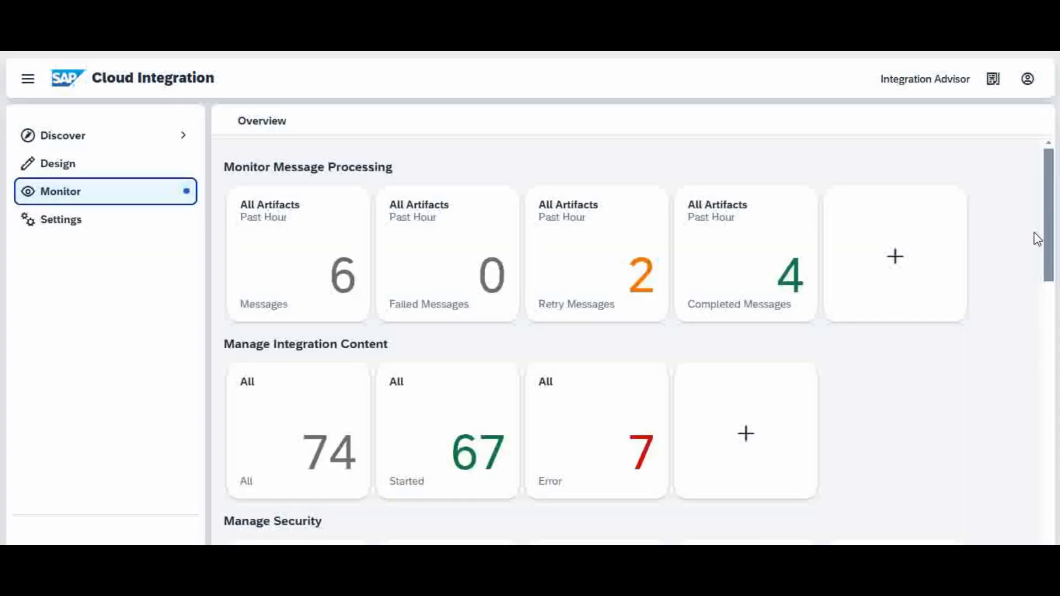
left_click_drag(1051, 187, 1048, 353)
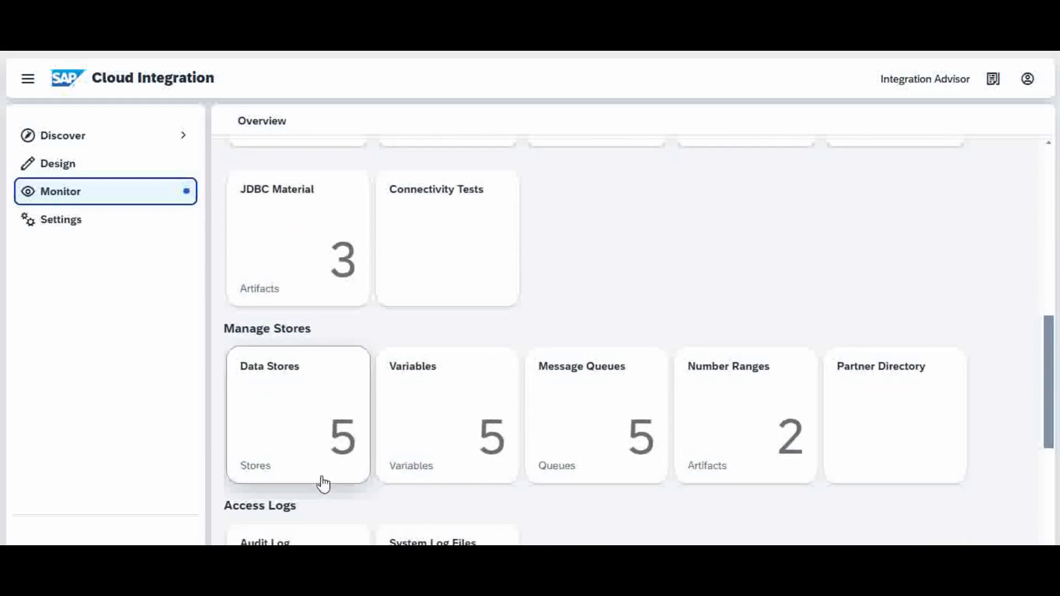
left_click(307, 445)
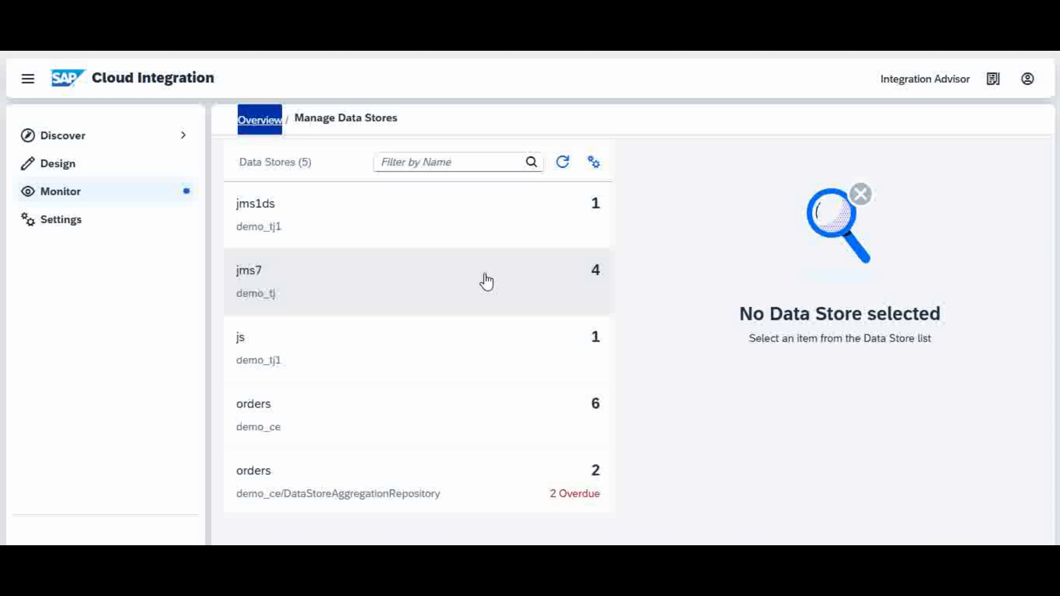
left_click(485, 281)
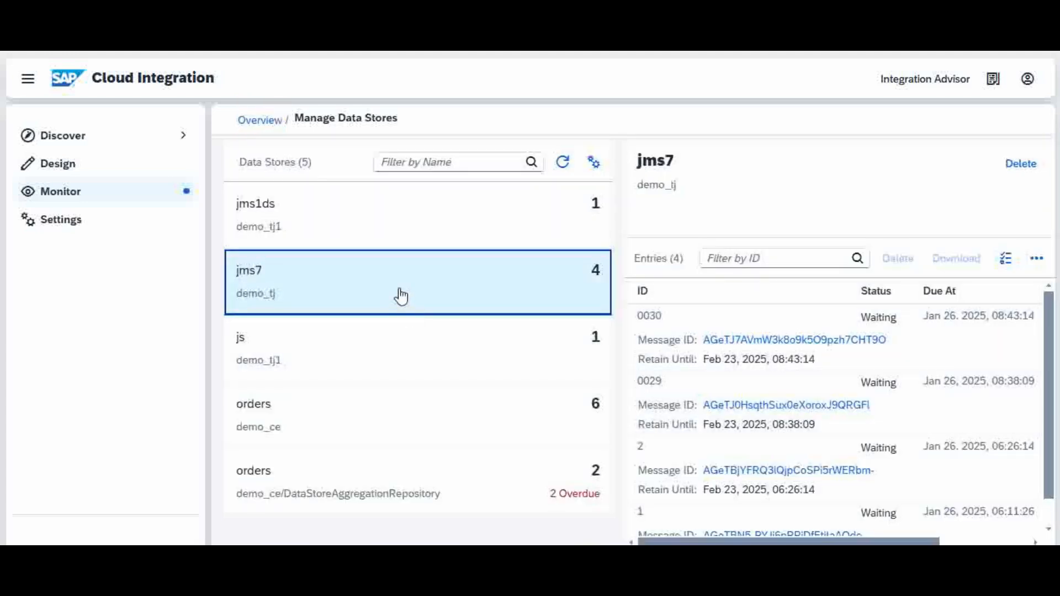
left_click(80, 197)
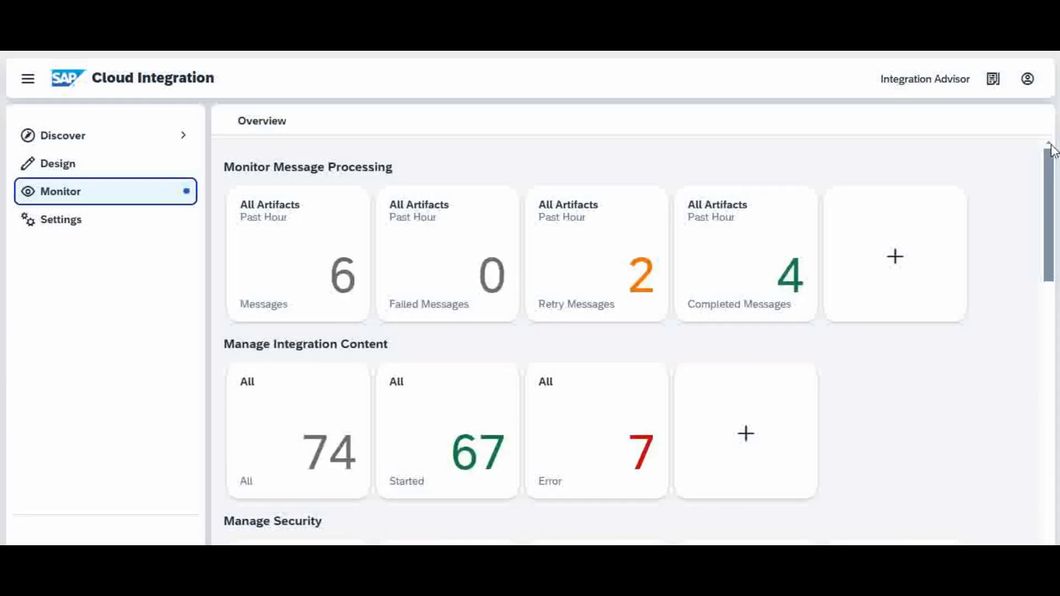
View the list of data stores, and switch to Postman to send the iflow GET request to the http/dj endpoint.
left_click_drag(1049, 177, 1042, 326)
left_click(271, 486)
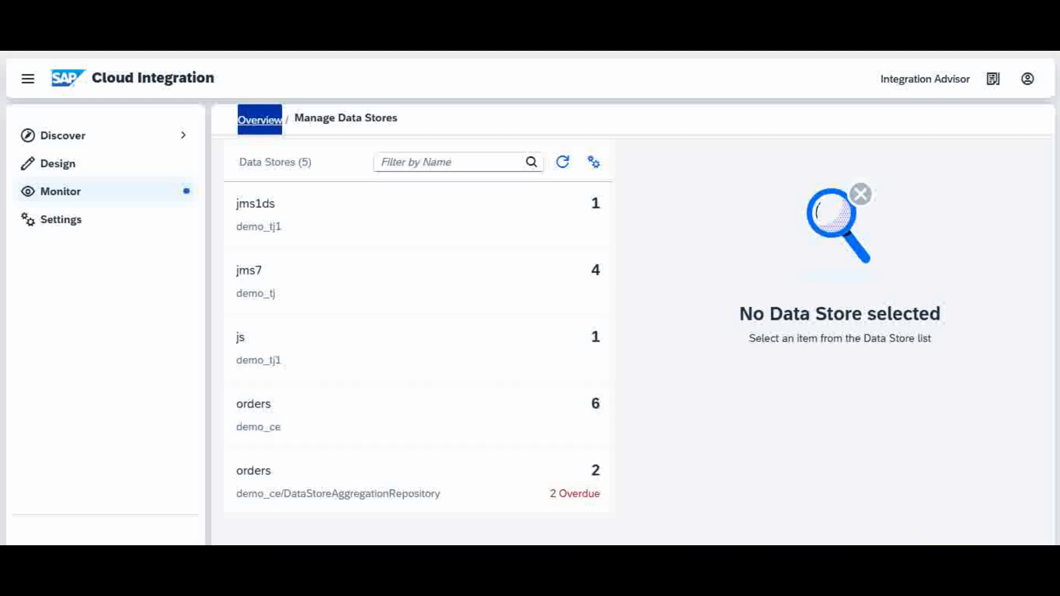
left_click(664, 563)
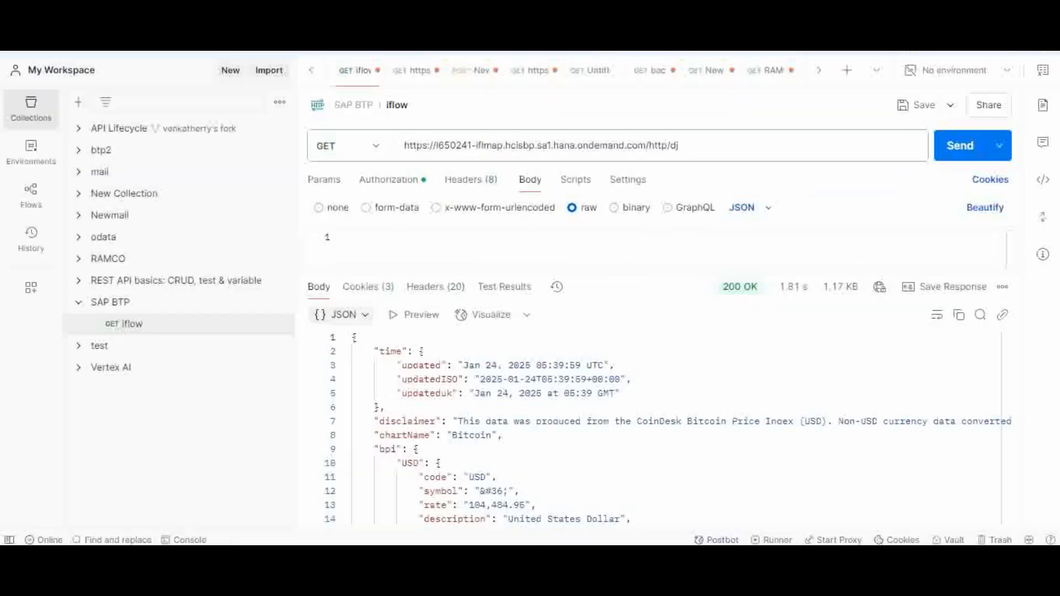
left_click(695, 147)
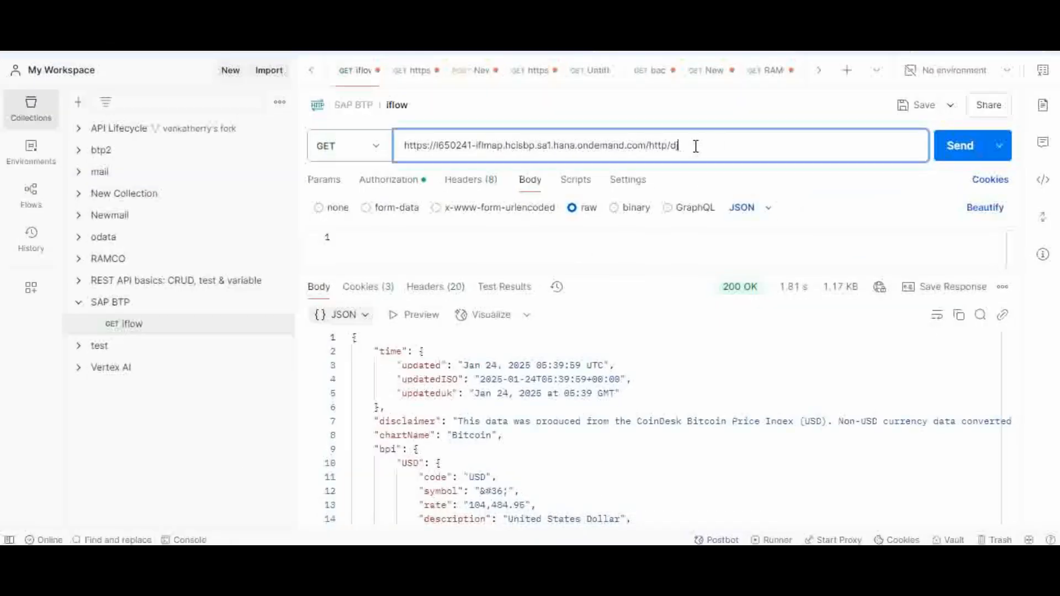
left_click(962, 149)
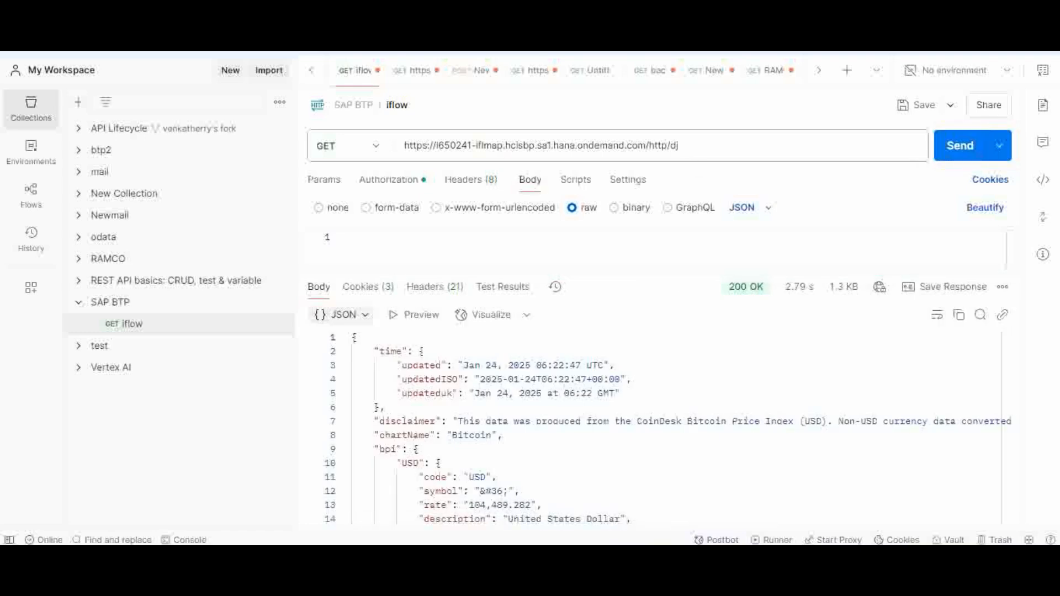
Switch back to Cloud Integration and check the jms7 queue's entries in the message queues overview.
left_click(596, 499)
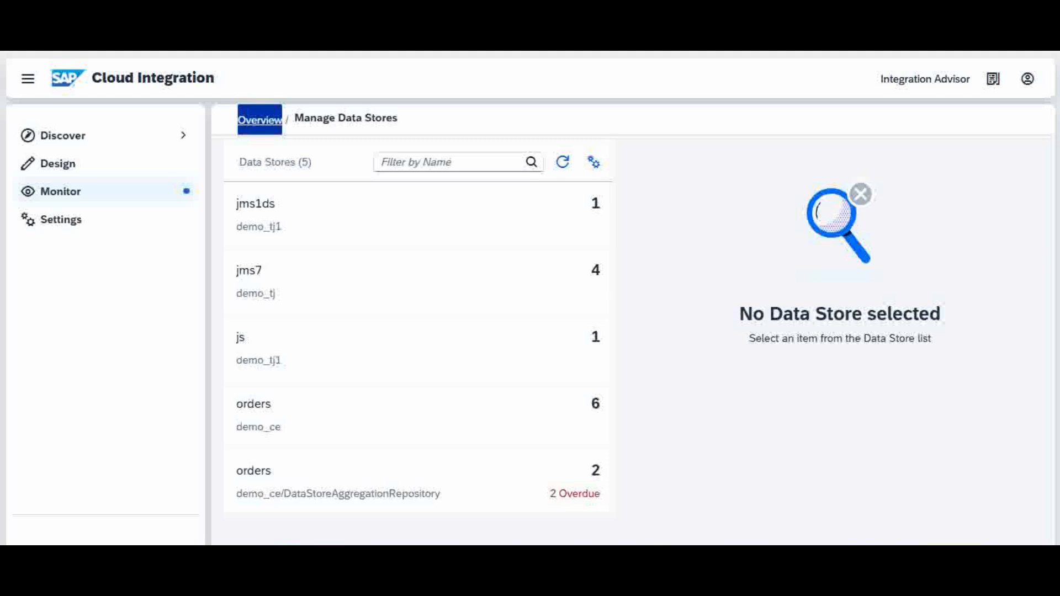
left_click(60, 194)
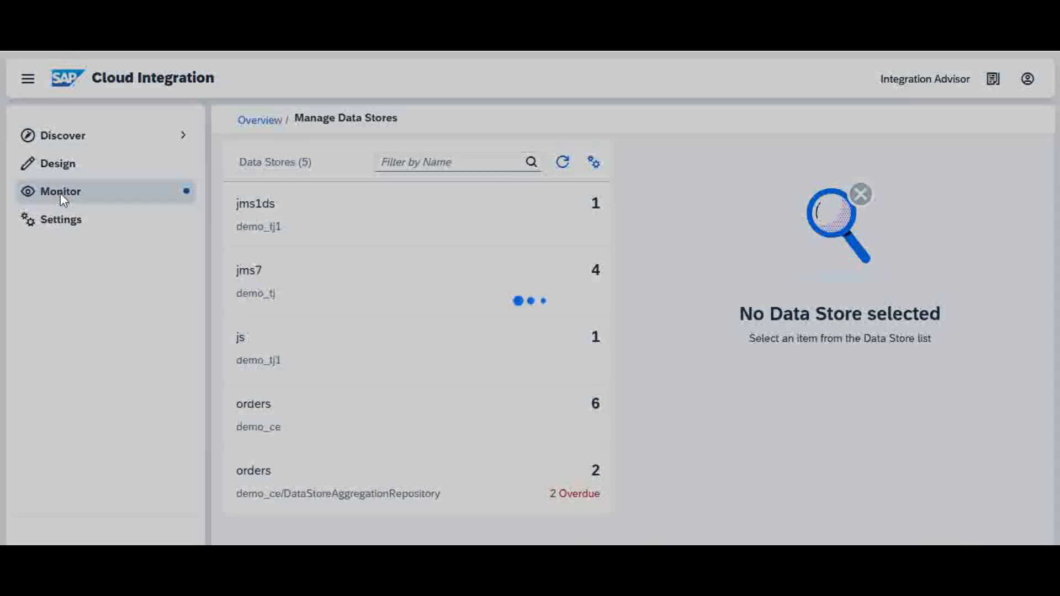
left_click_drag(1051, 218, 1052, 422)
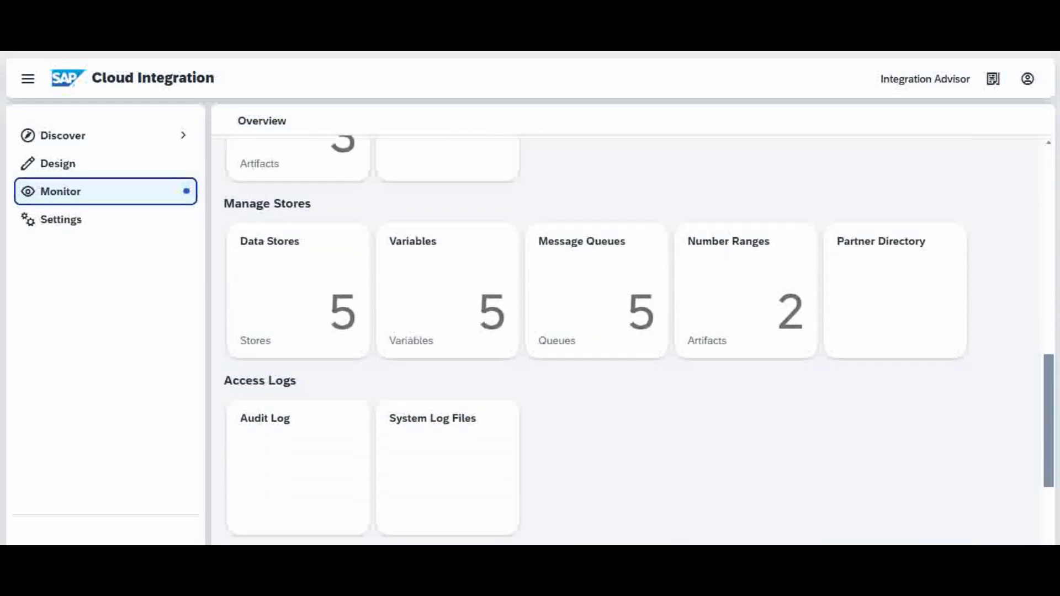
left_click(588, 298)
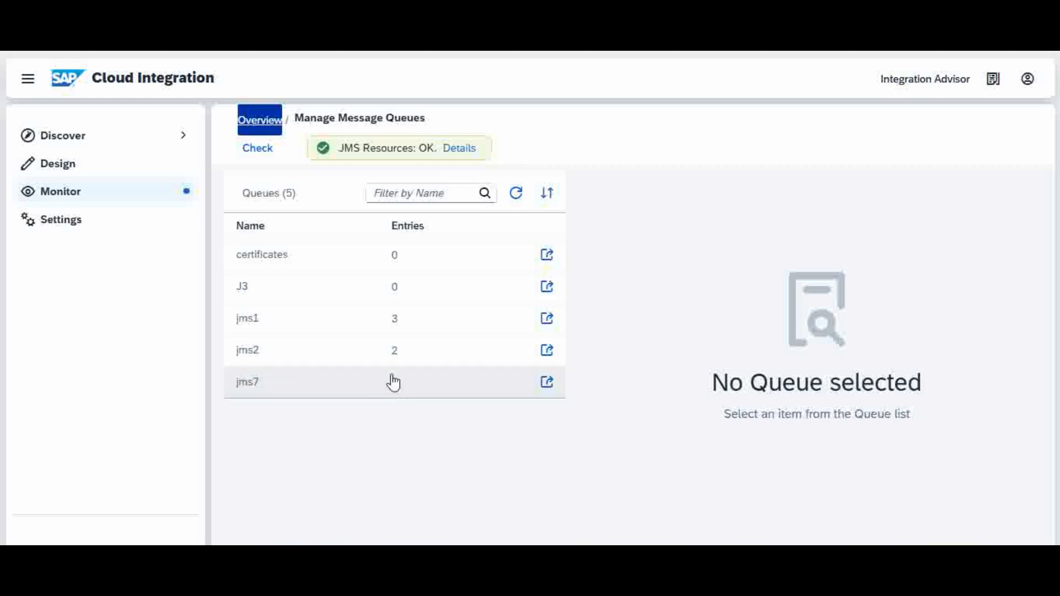
Examine the entry IDs in demo_tj's jms7 data store after the new request, and return to the monitoring overview.
left_click(71, 193)
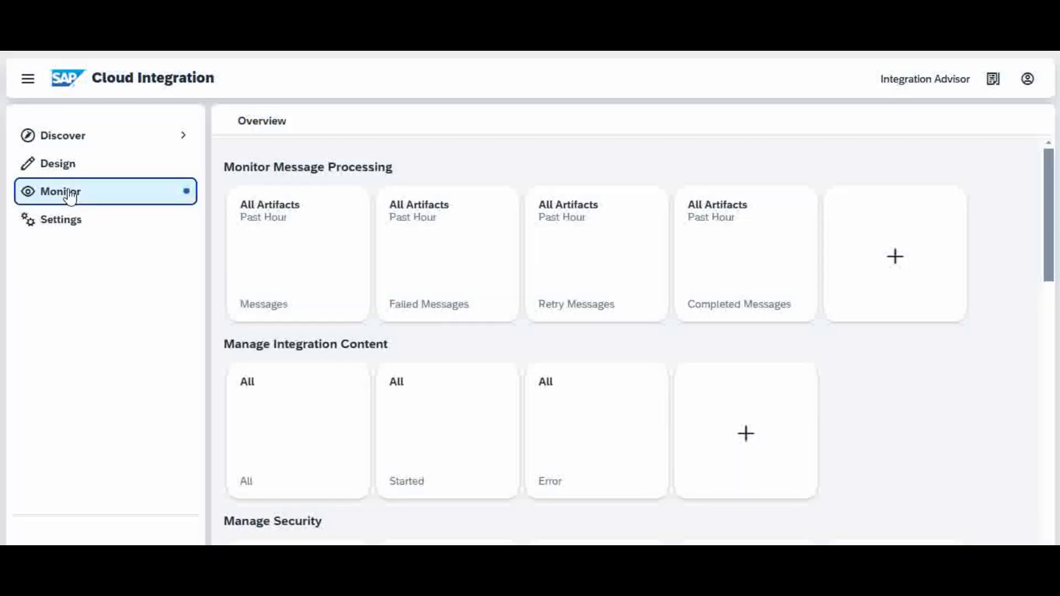
scroll(1045, 288, "down", 2)
left_click_drag(1045, 289, 1034, 407)
left_click(282, 396)
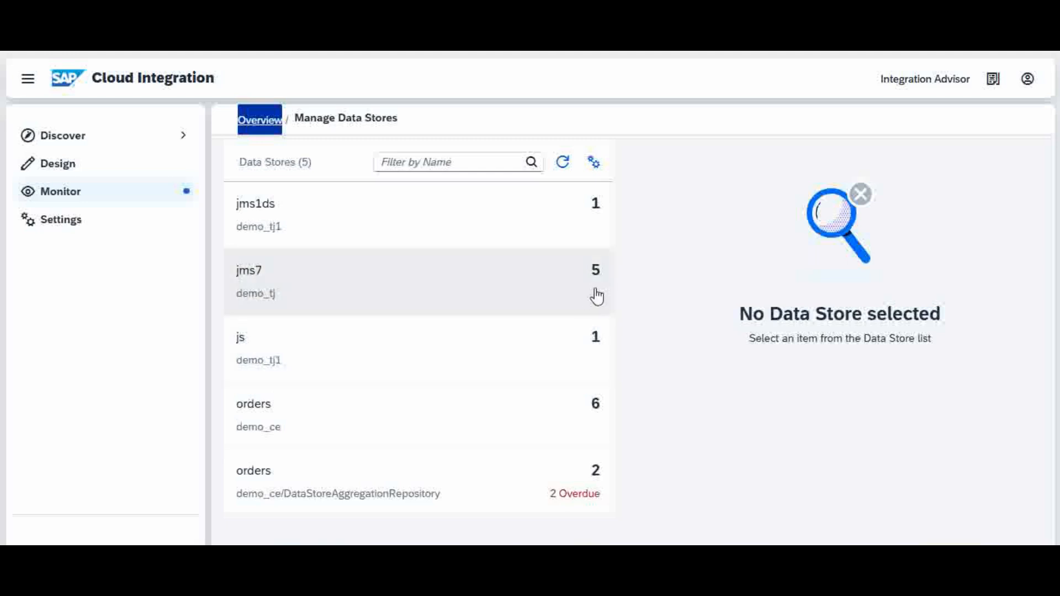
left_click(484, 294)
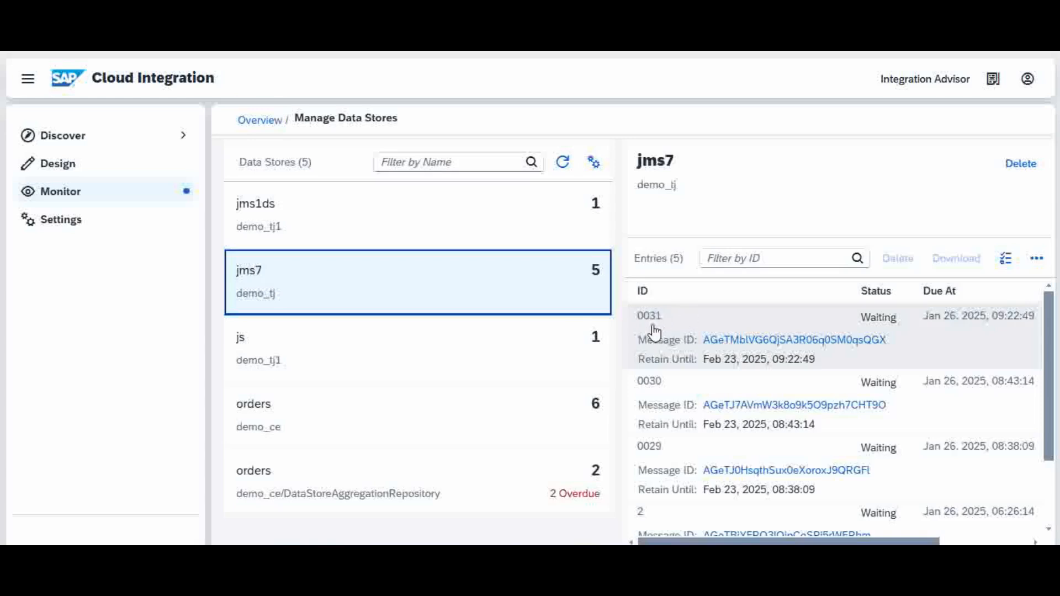
left_click(57, 197)
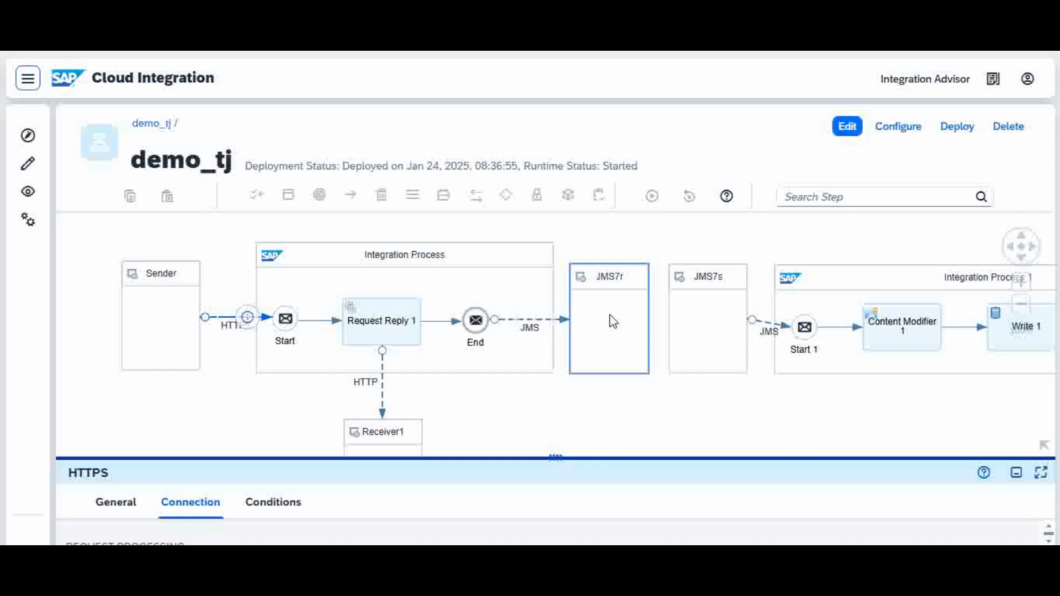
Set the next value of the deployed number range numberrange1 to 0030.
key("ctrl+Tab")
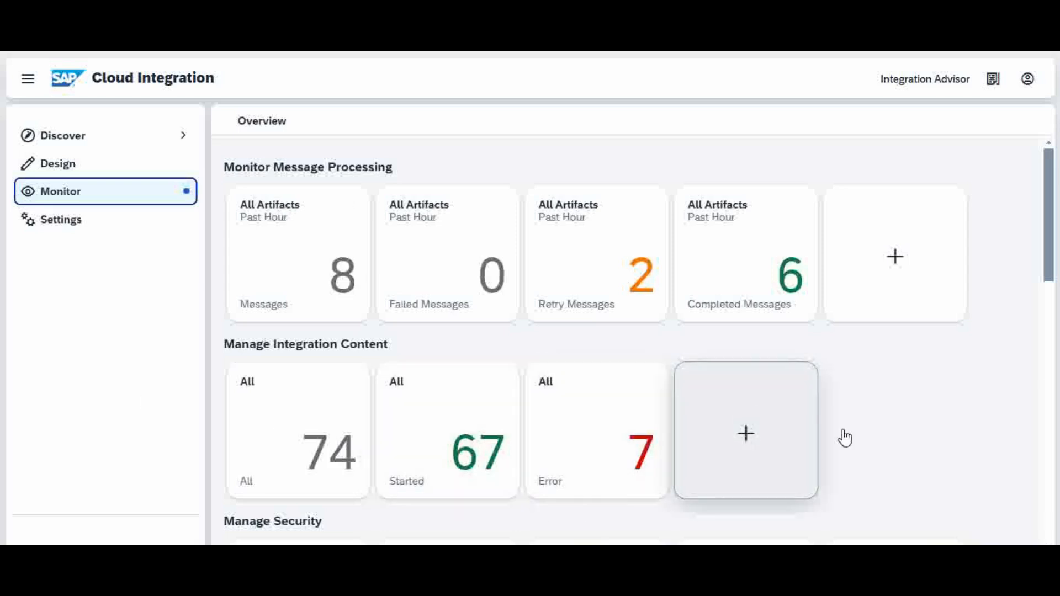
left_click_drag(1049, 253, 1040, 431)
left_click(741, 353)
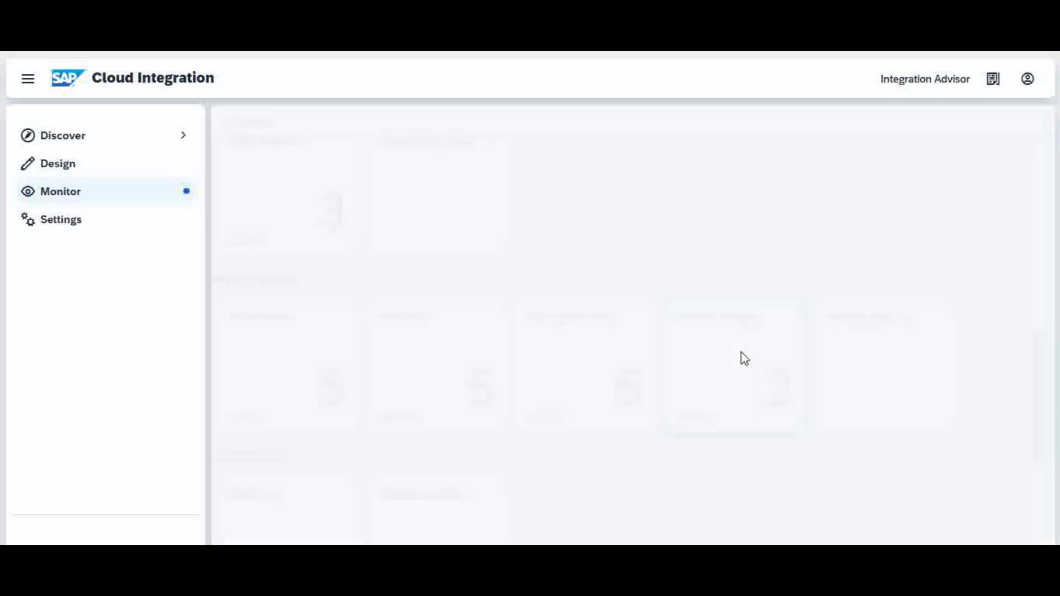
left_click(422, 239)
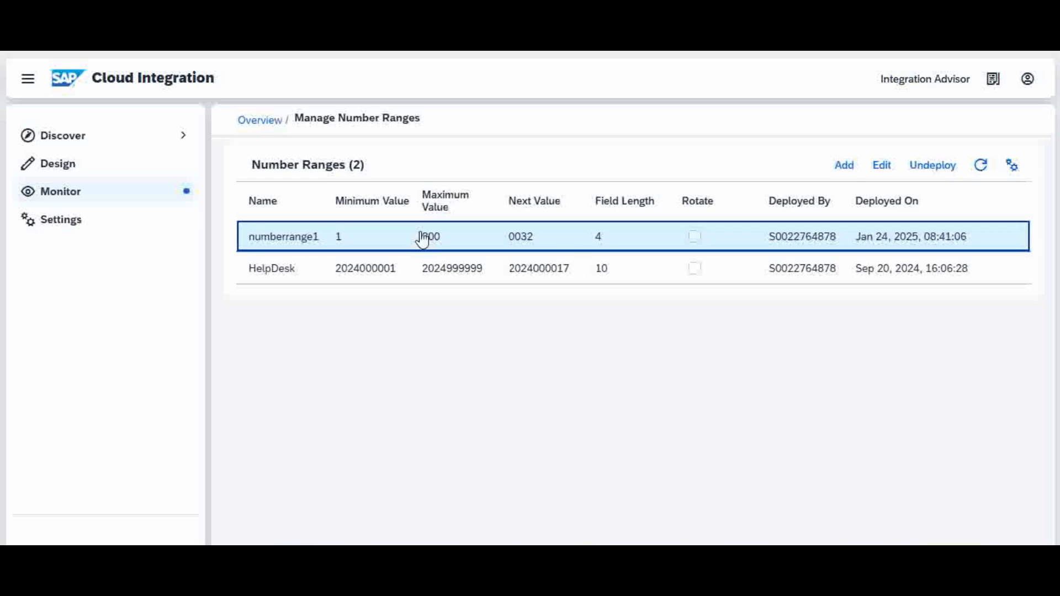
left_click(884, 165)
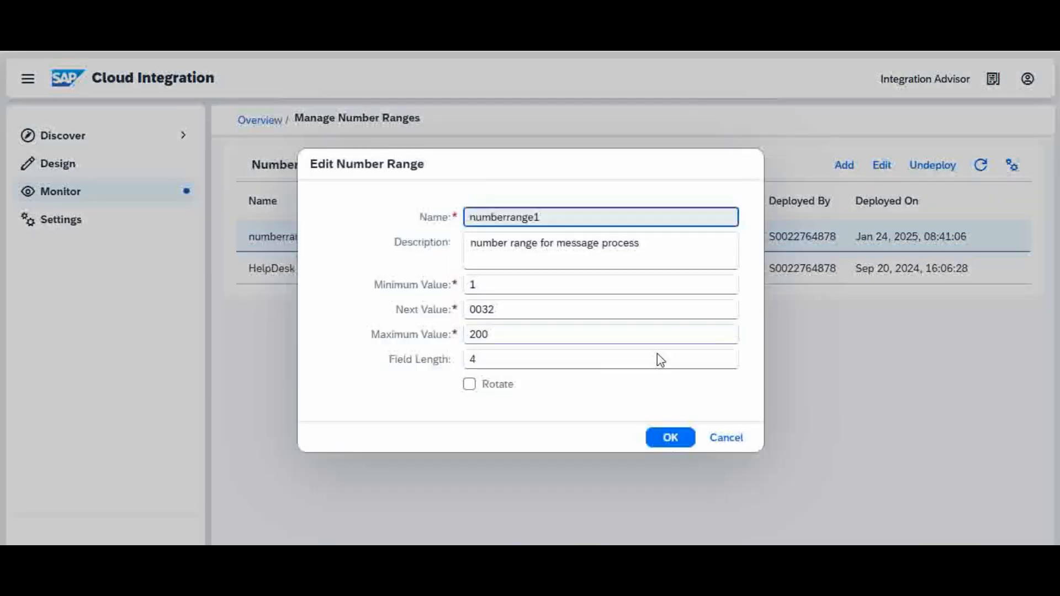
left_click(512, 309)
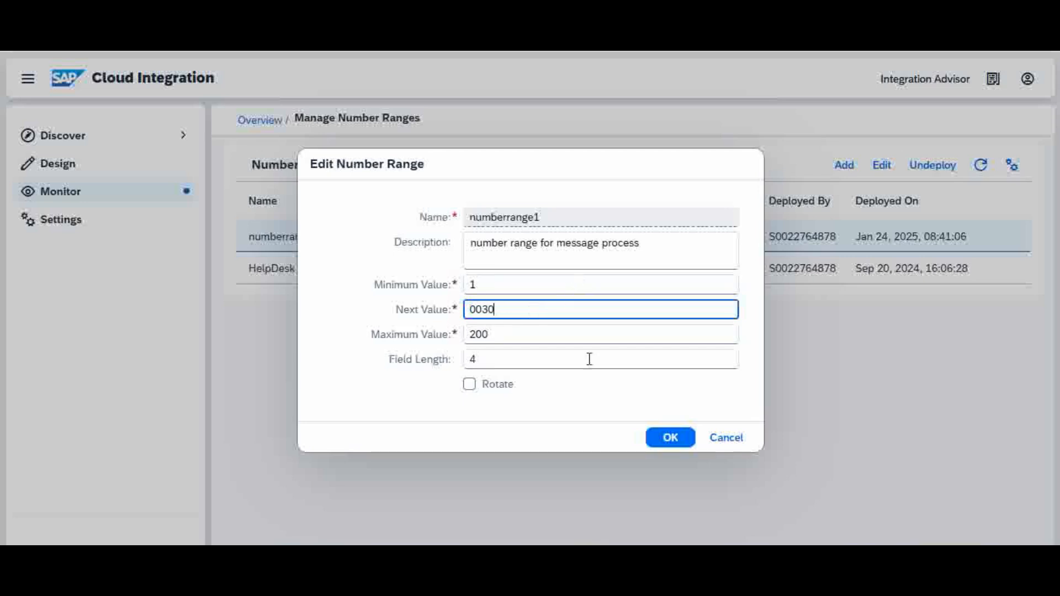
left_click(671, 438)
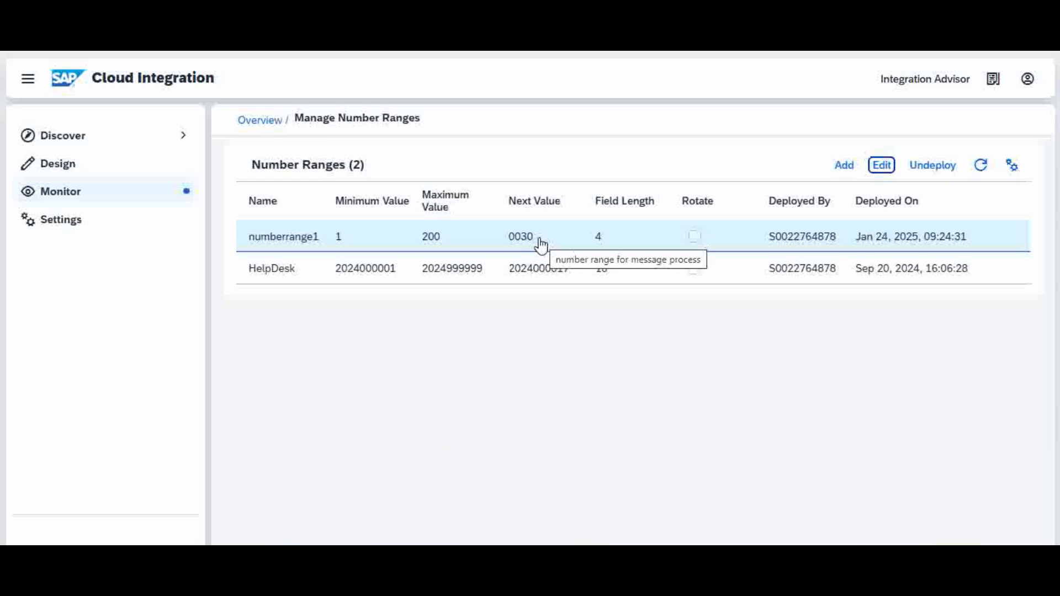
Edit numberrange1 again and set its next value to 0031.
left_click(886, 166)
left_click(514, 308)
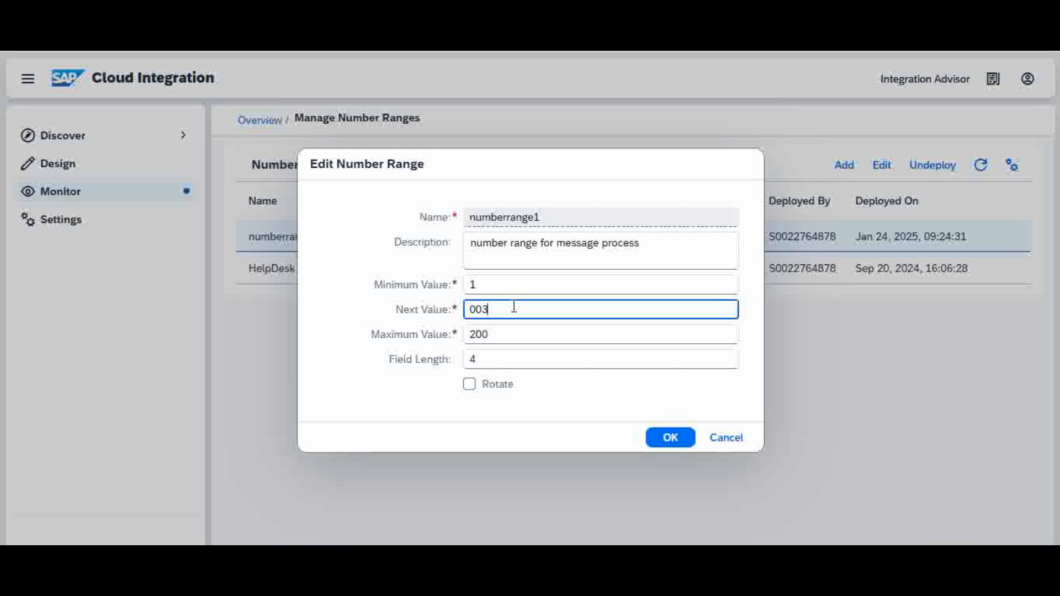
left_click(671, 437)
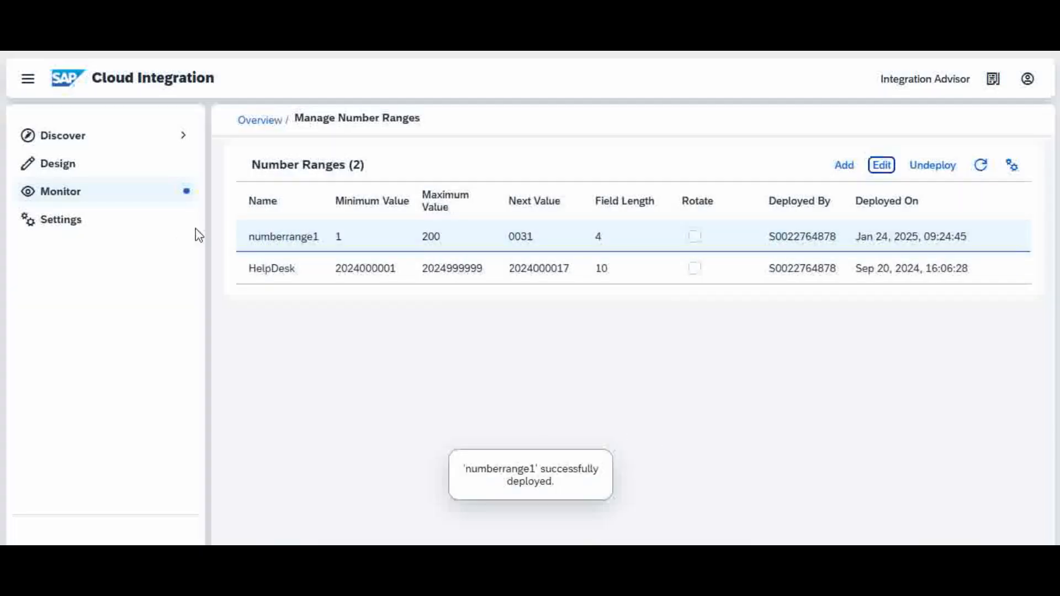
Compare the entry IDs in demo_tj's jms7 data store with the new next value of numberrange1.
left_click(58, 190)
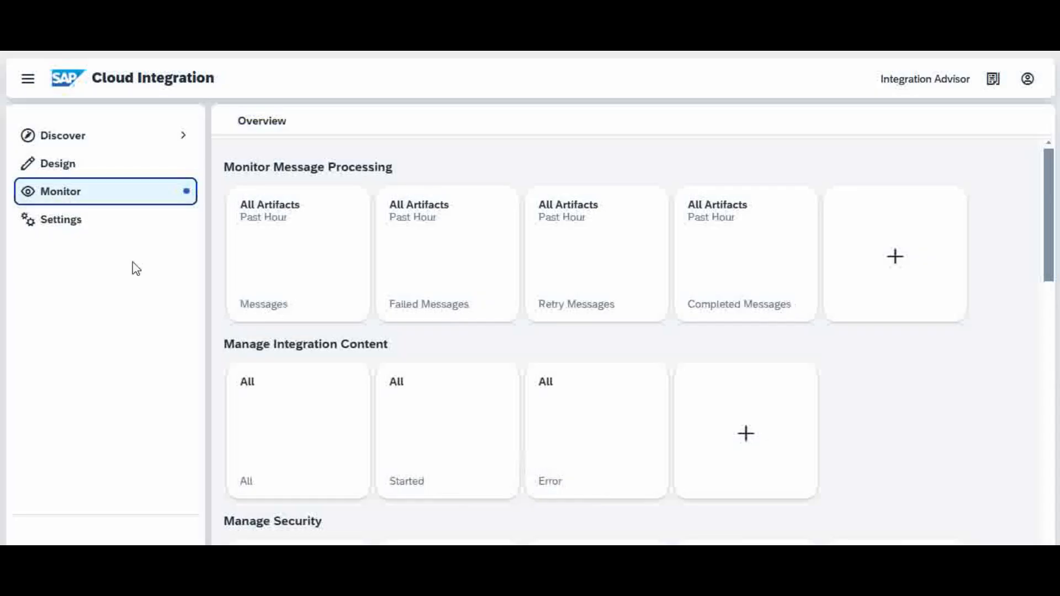
left_click_drag(1050, 194, 1057, 368)
left_click(314, 439)
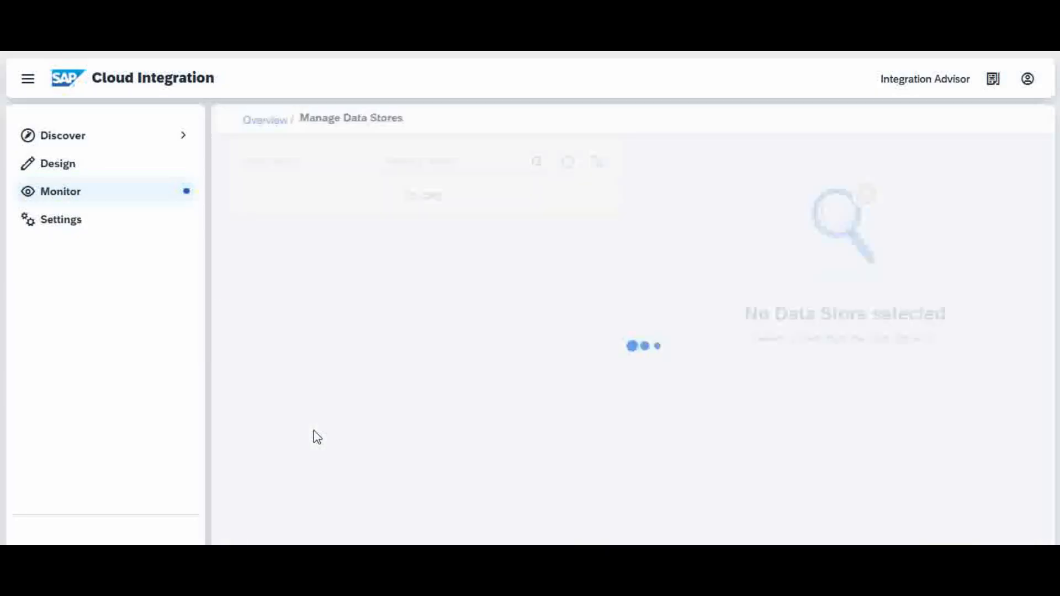
left_click(491, 300)
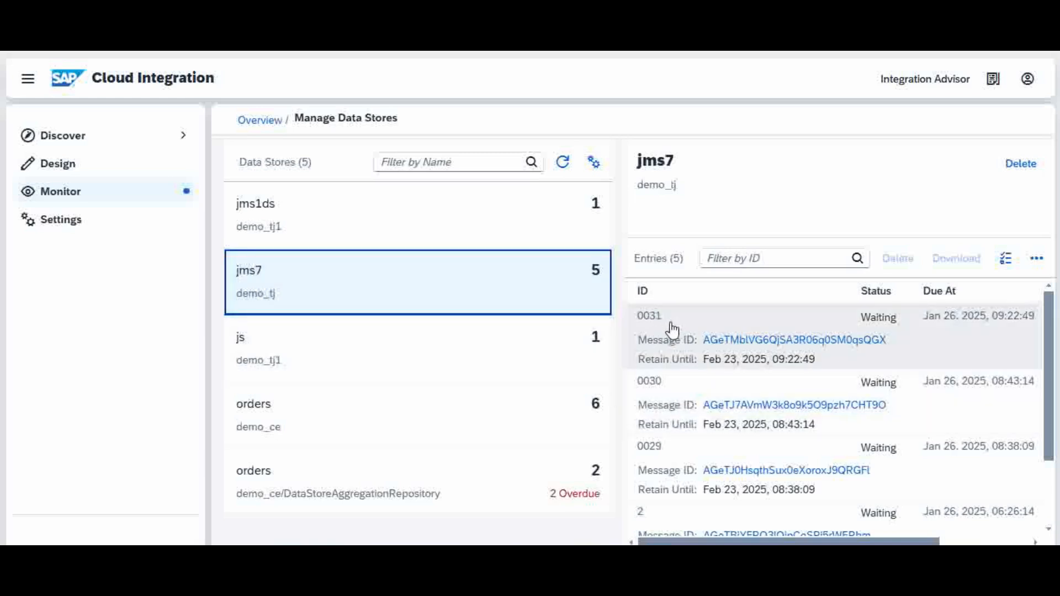
Return to the monitoring overview, and switch to Postman to resend the iflow GET request to the http/dj endpoint.
left_click(73, 192)
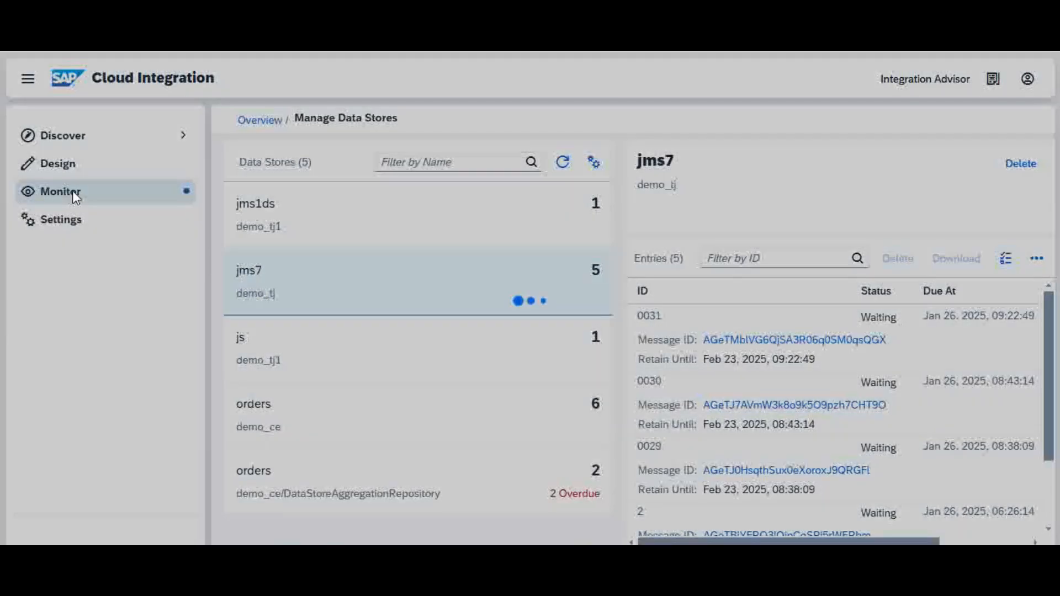
left_click_drag(1049, 269, 1038, 436)
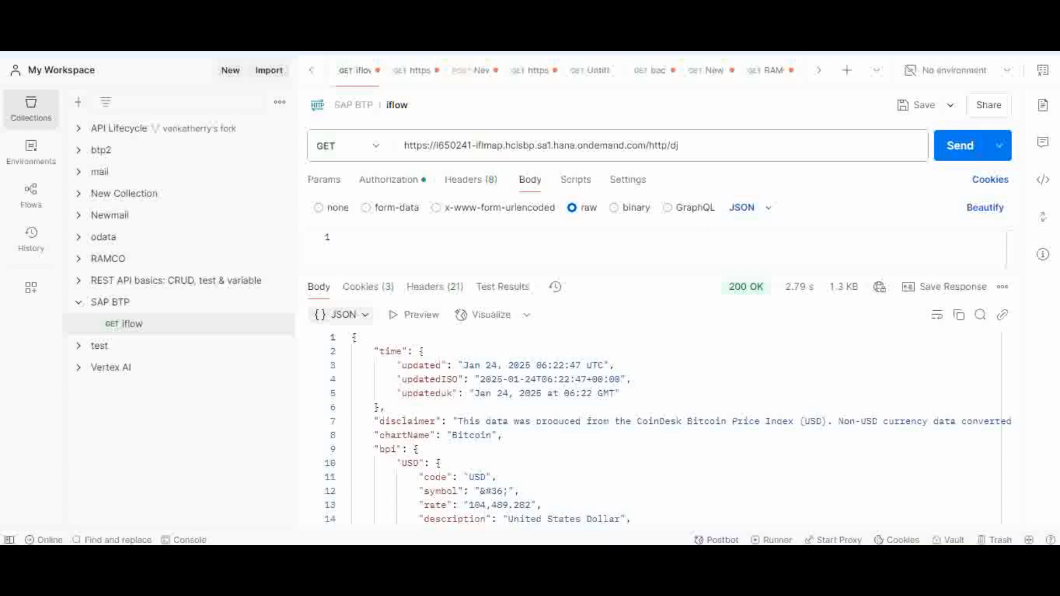
left_click(958, 156)
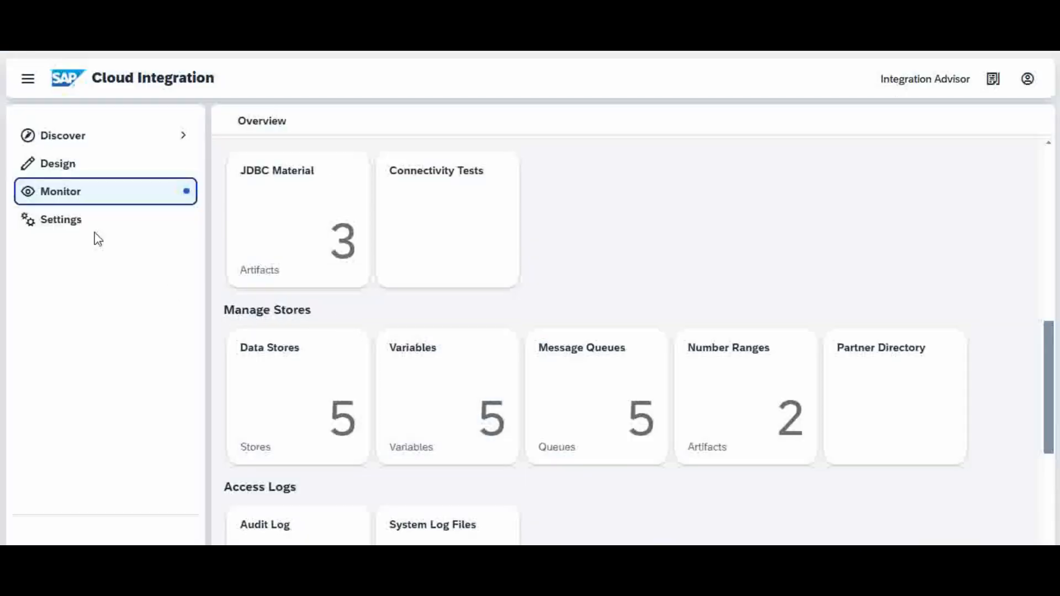
Switch back to Cloud Integration and inspect the messages held in the jms7 message queue.
left_click(59, 196)
left_click_drag(1052, 250, 1052, 422)
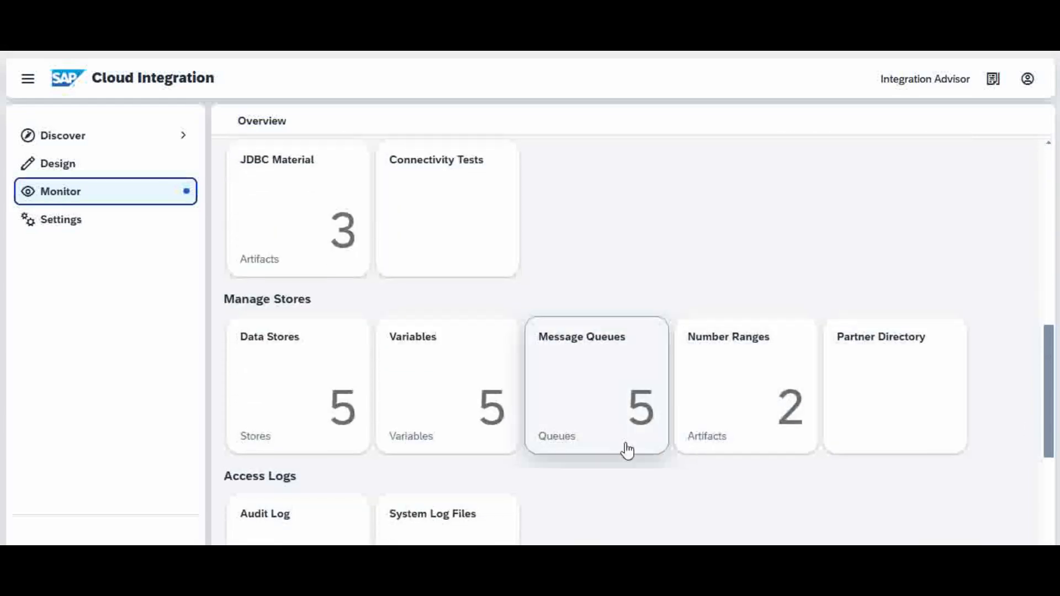
left_click(582, 382)
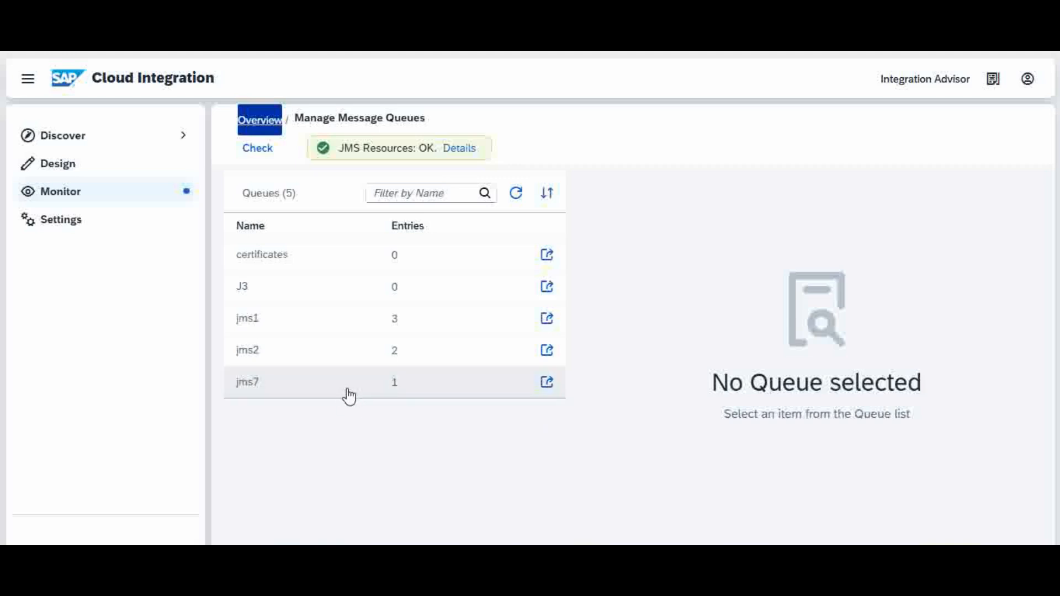
left_click(431, 390)
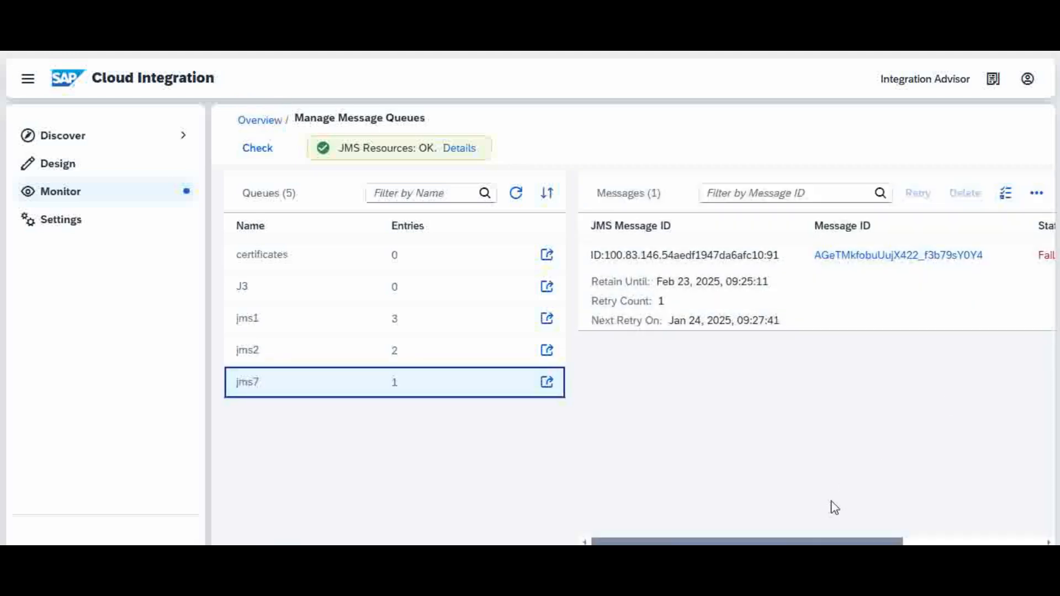
Open the jms7 queue message's processing record, dismiss the news announcement, and read its error details.
left_click_drag(798, 544, 887, 544)
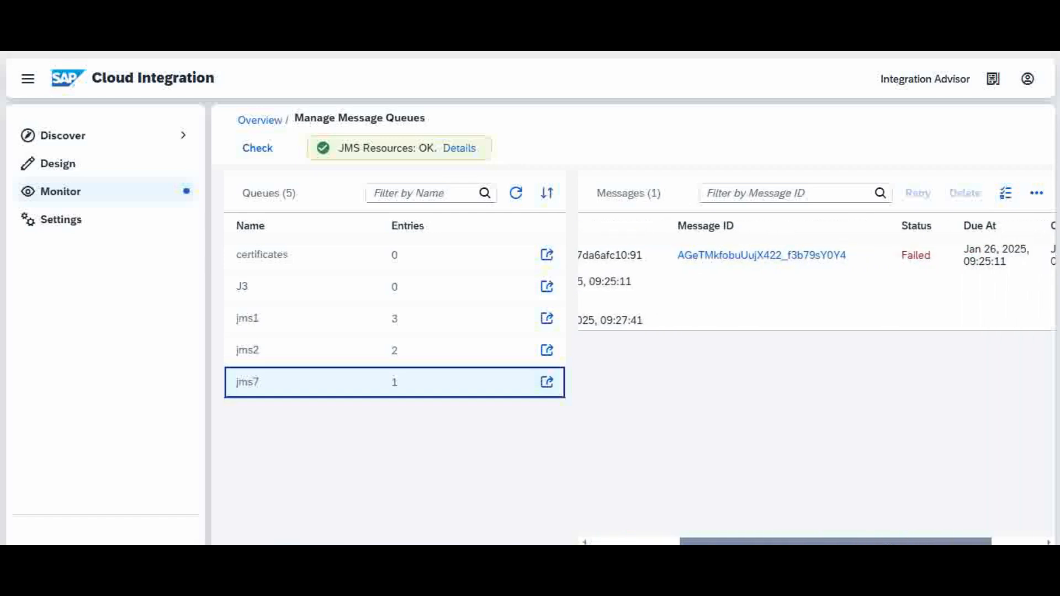
double_click(771, 258)
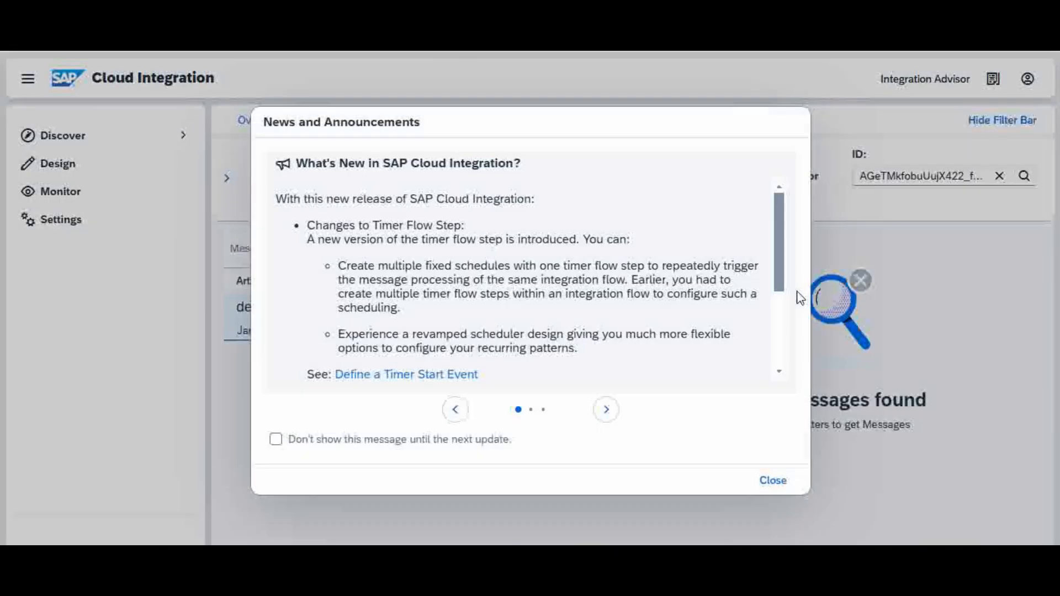
left_click(771, 480)
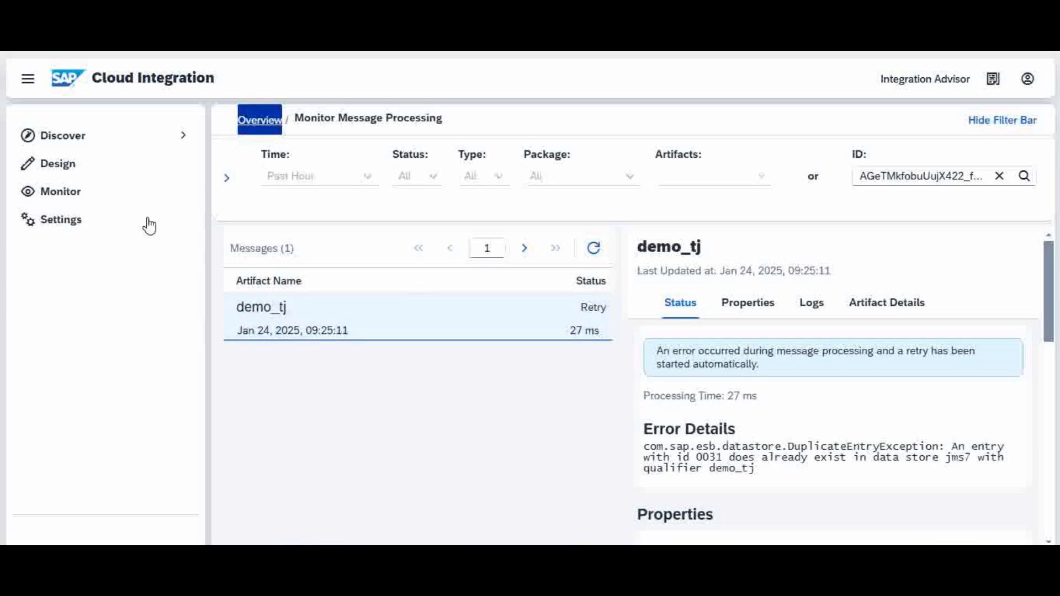
Return to the monitoring overview and open the message queues list to check the jms7 queue.
left_click(77, 196)
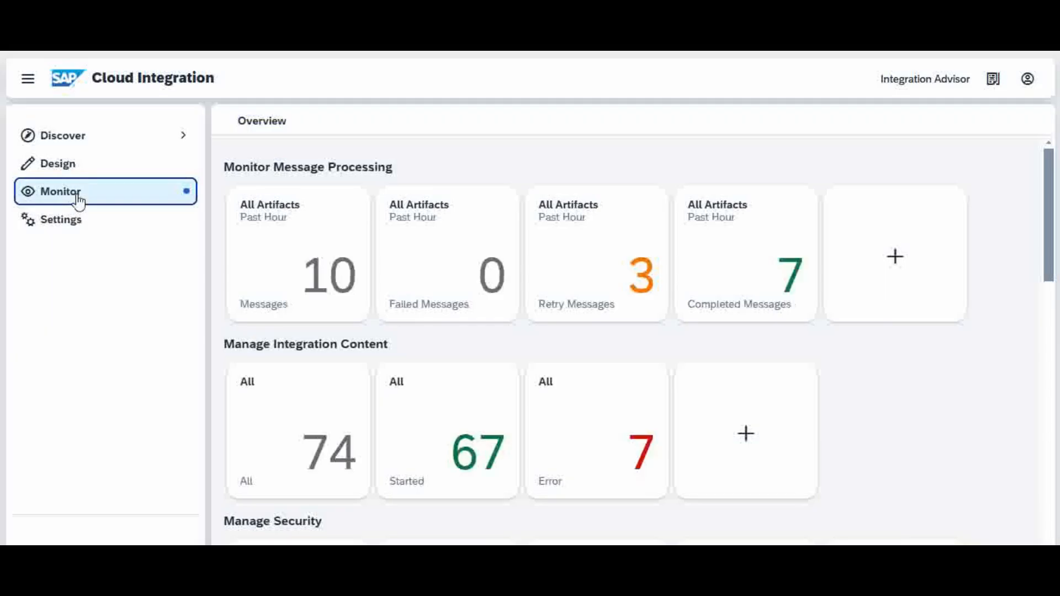
left_click_drag(1051, 244, 1043, 348)
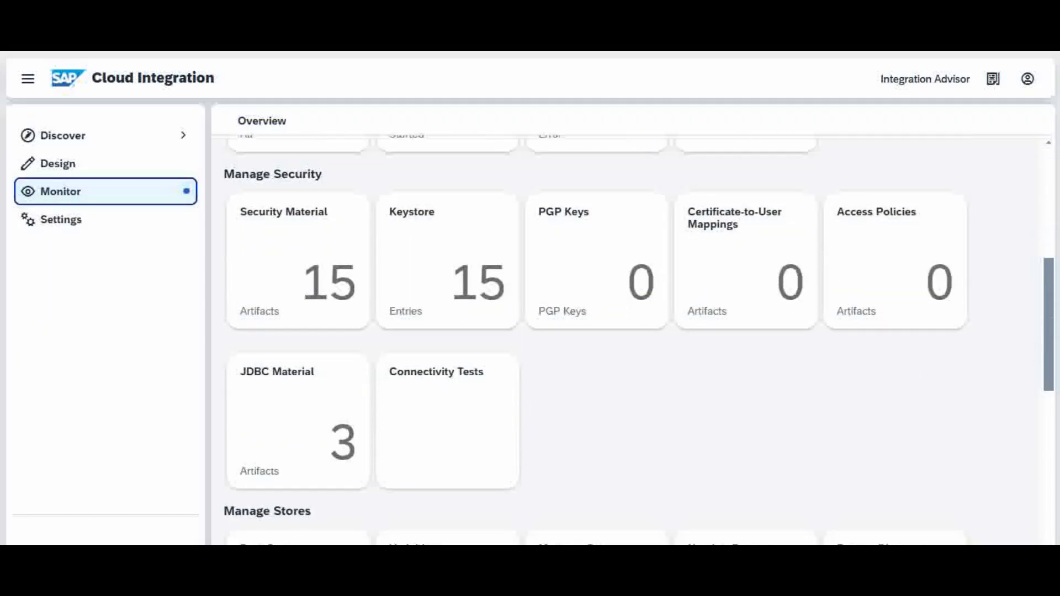
left_click_drag(1050, 332, 1043, 392)
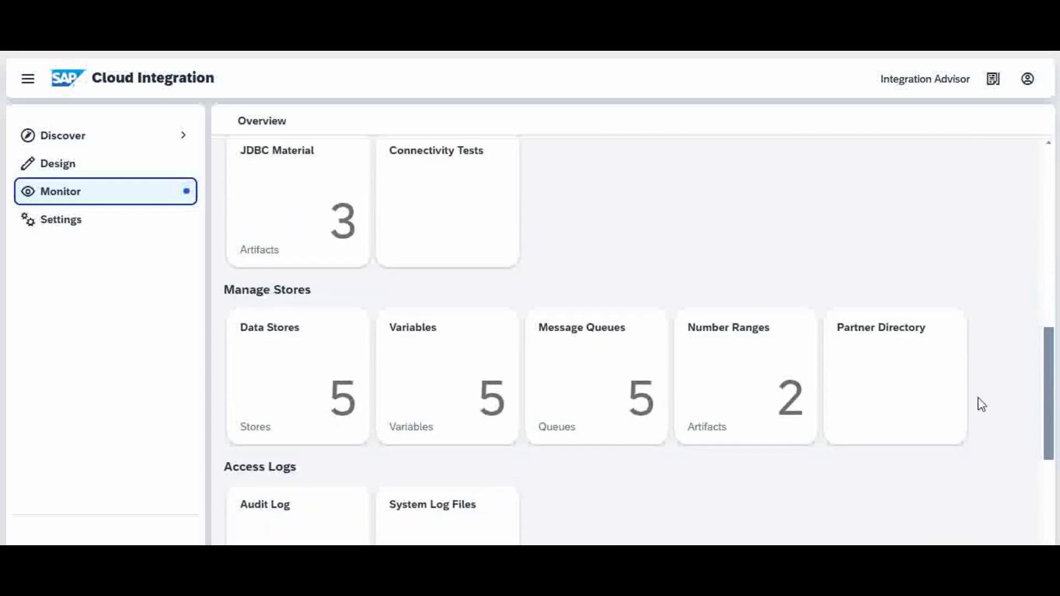
left_click(603, 390)
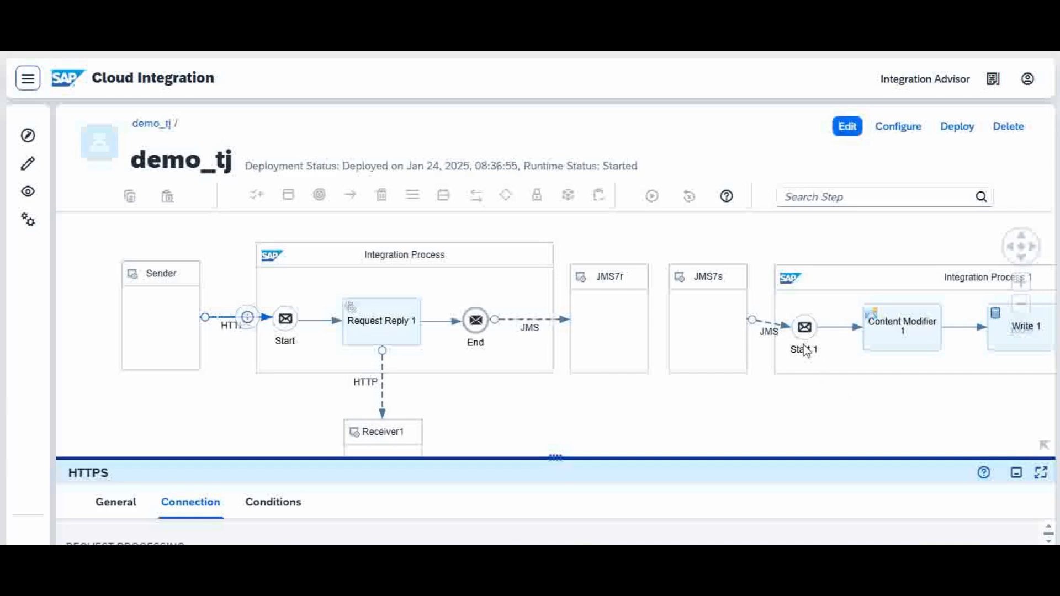
In the demo_tj iflow, enlarge the JMS sender adapter's properties and inspect its connection and retry settings.
left_click(765, 327)
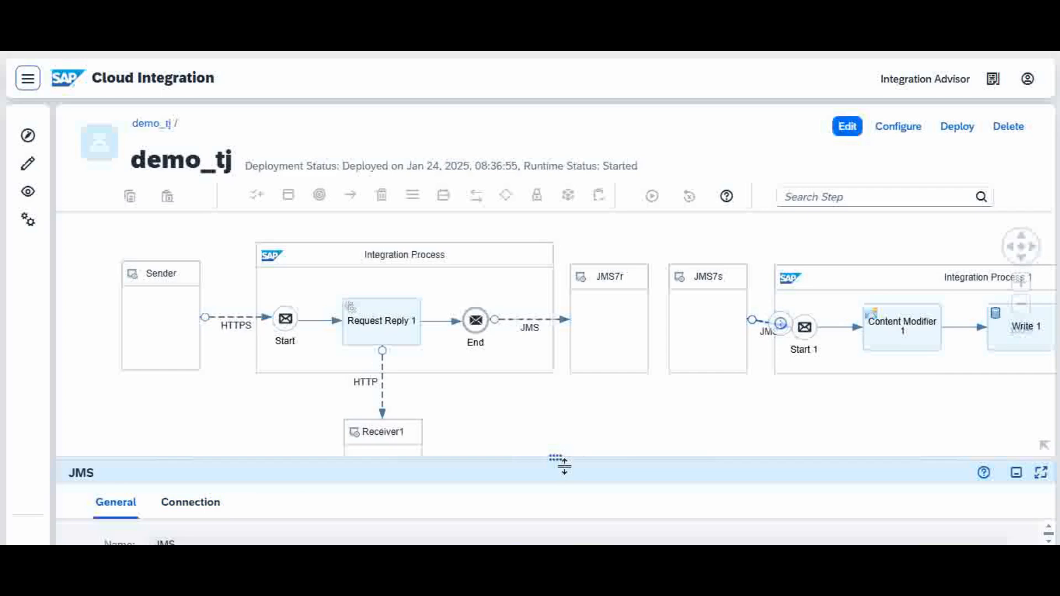
left_click_drag(567, 449, 603, 300)
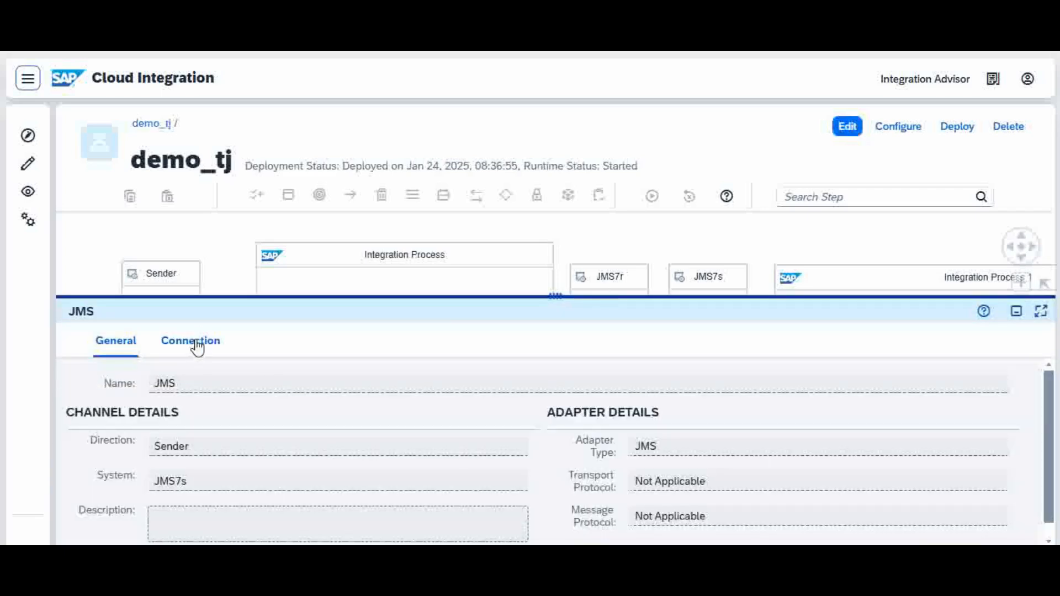
left_click(197, 344)
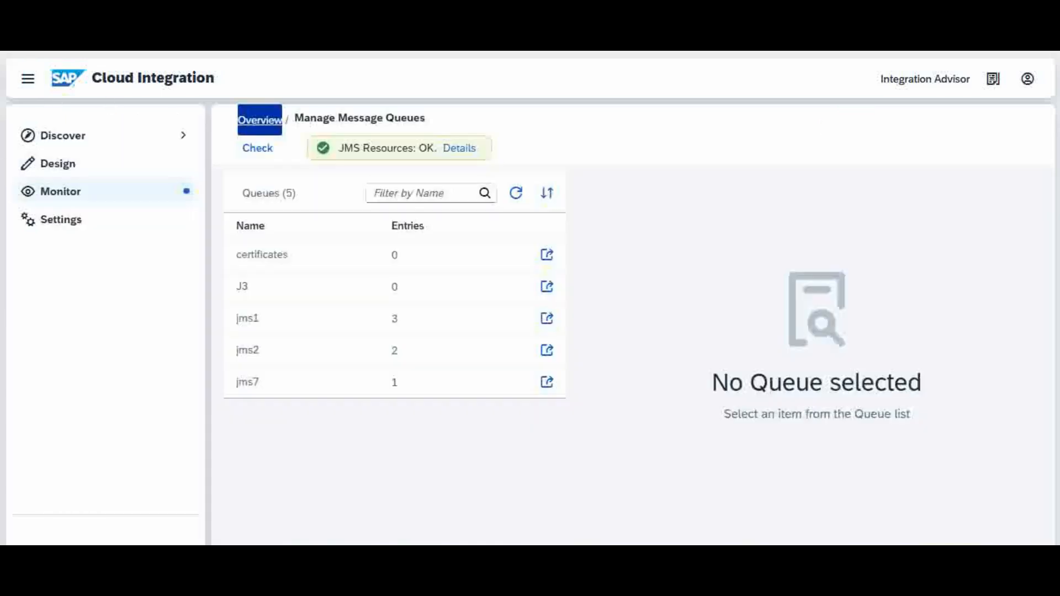
From the monitoring overview, open the number ranges and set numberrange1's next value to 0035.
left_click(69, 193)
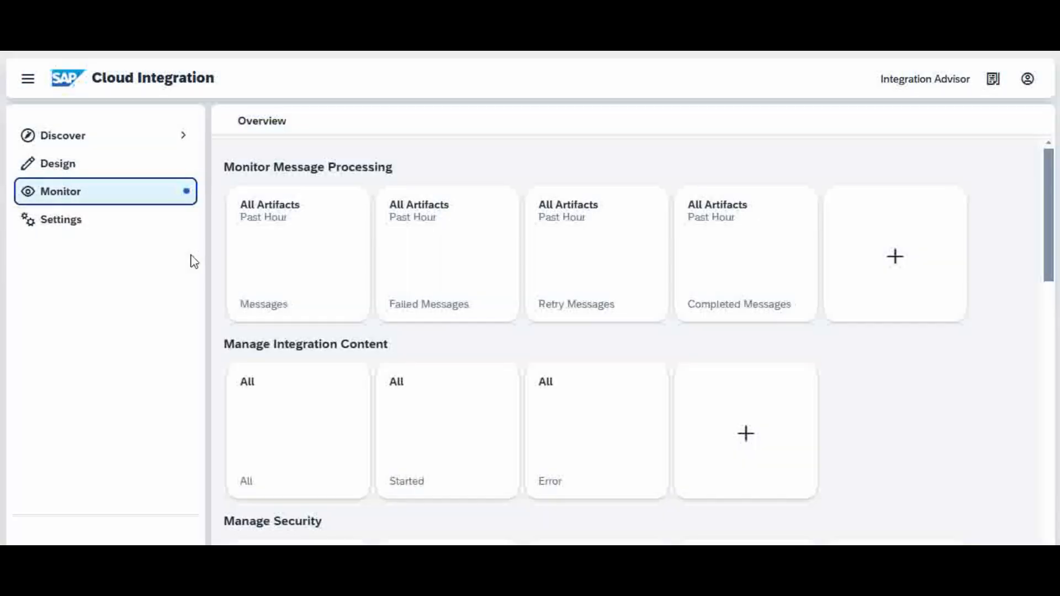
left_click_drag(1048, 240, 1018, 414)
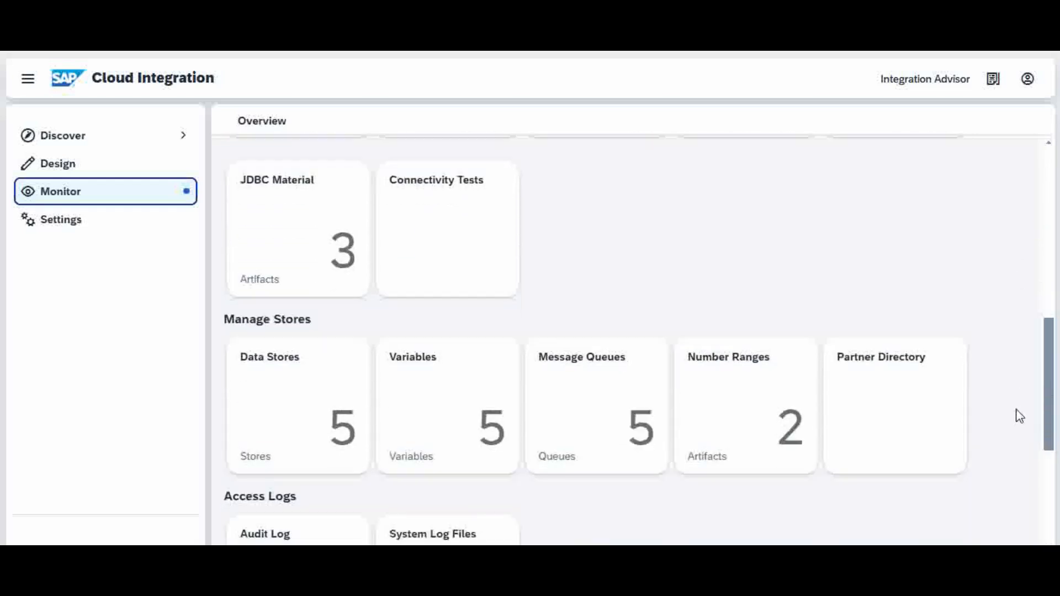
left_click(764, 422)
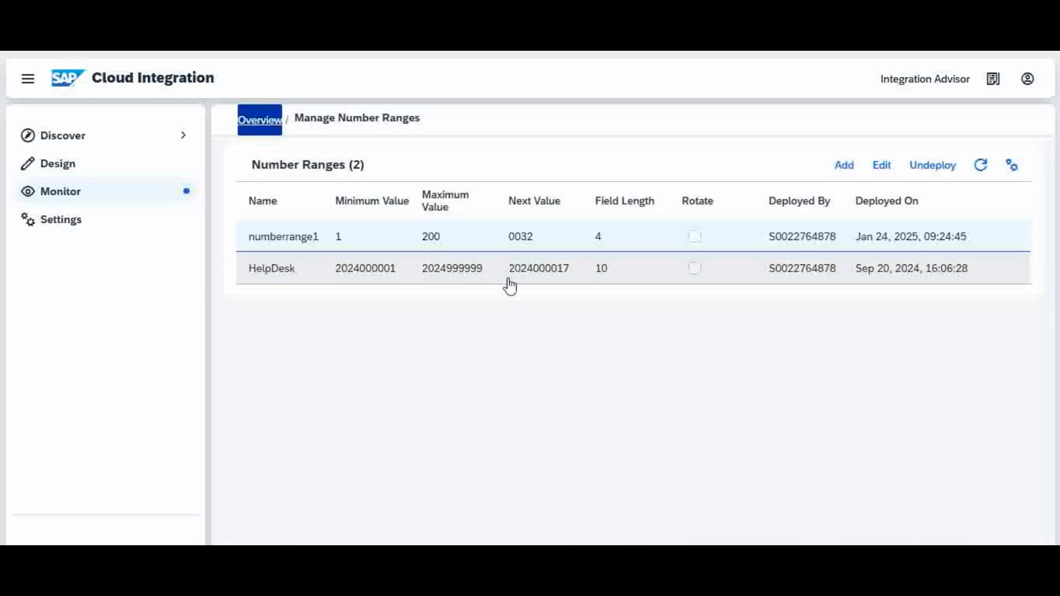
left_click(532, 242)
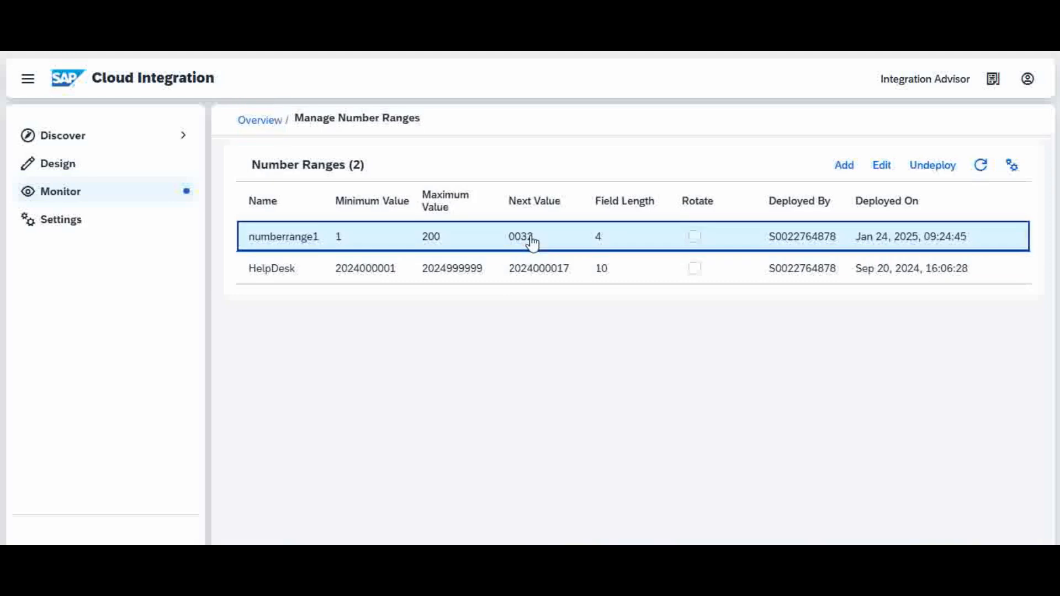
left_click(880, 167)
left_click(508, 309)
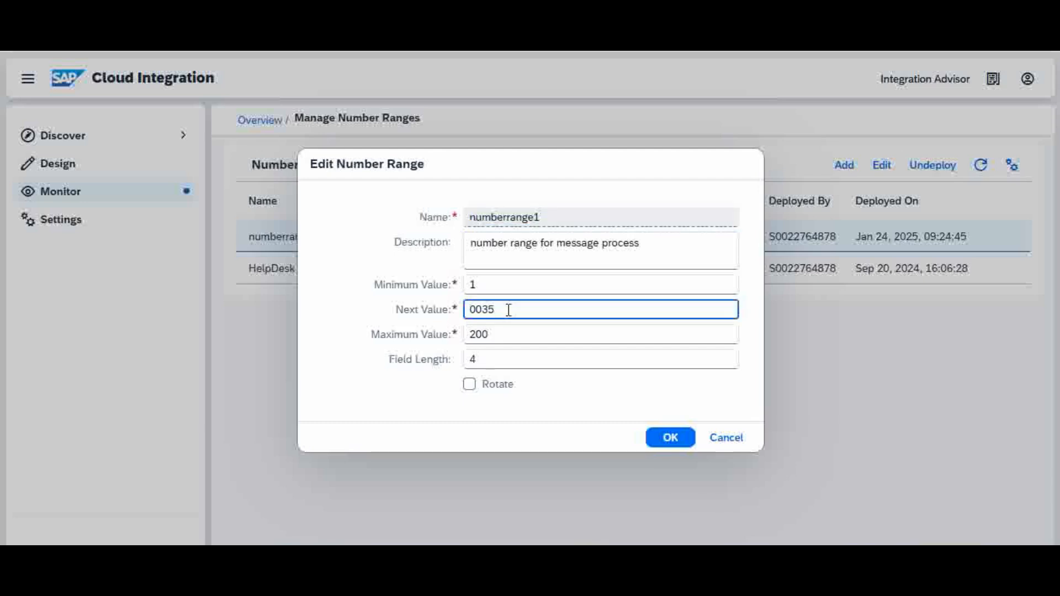
left_click(670, 437)
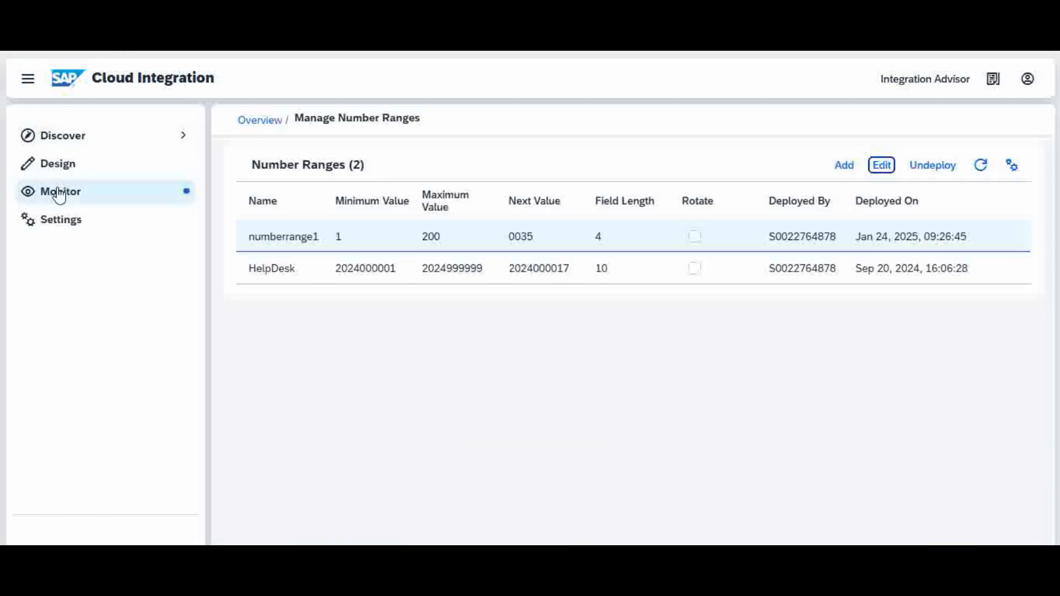
Check the jms7 entry counts in the message queues and in the data stores while the retry is pending.
left_click(61, 194)
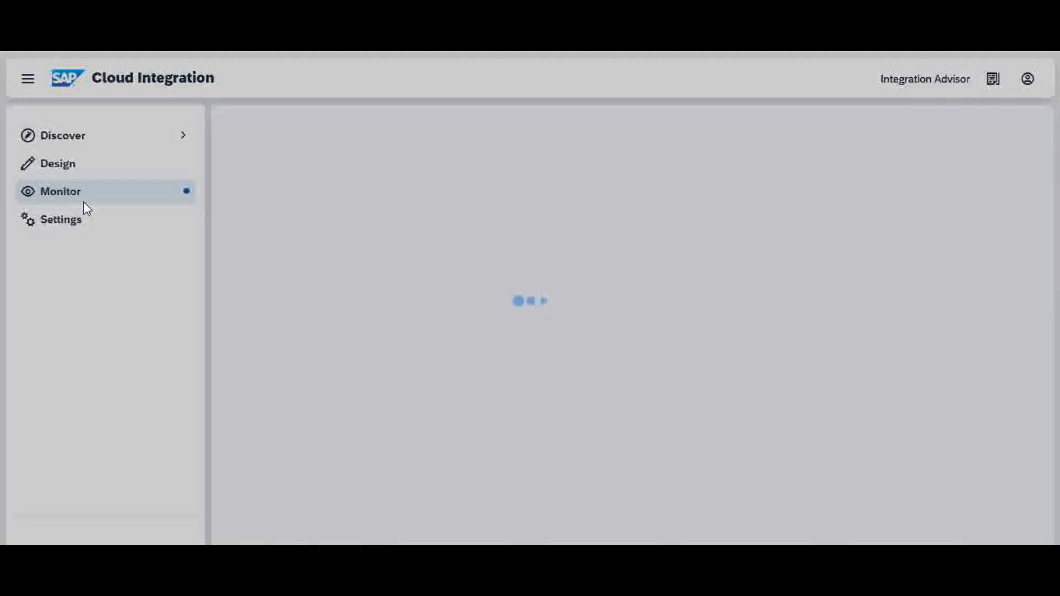
left_click_drag(1048, 201, 1028, 351)
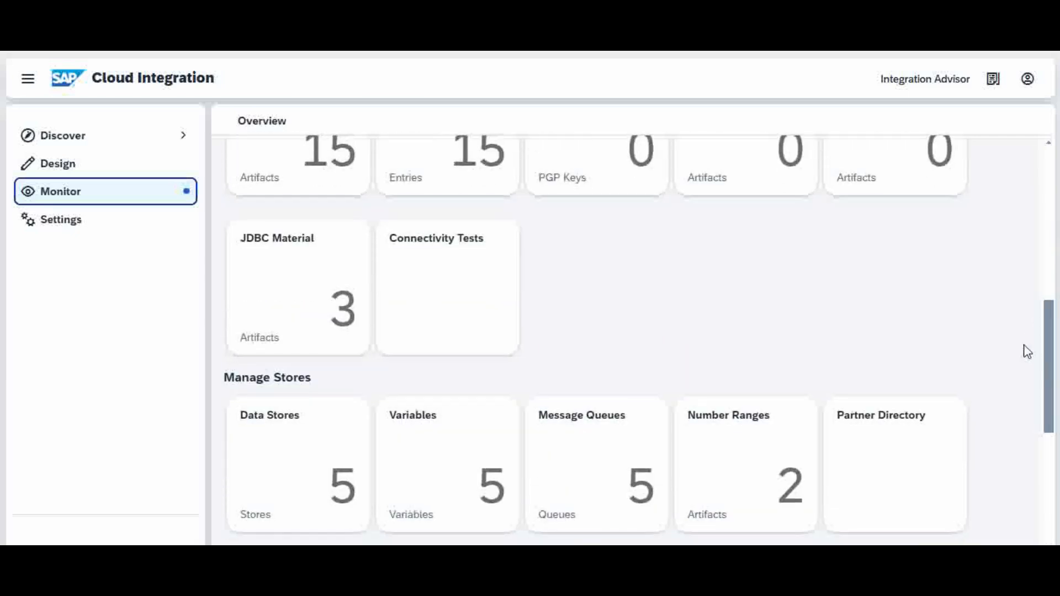
left_click(615, 449)
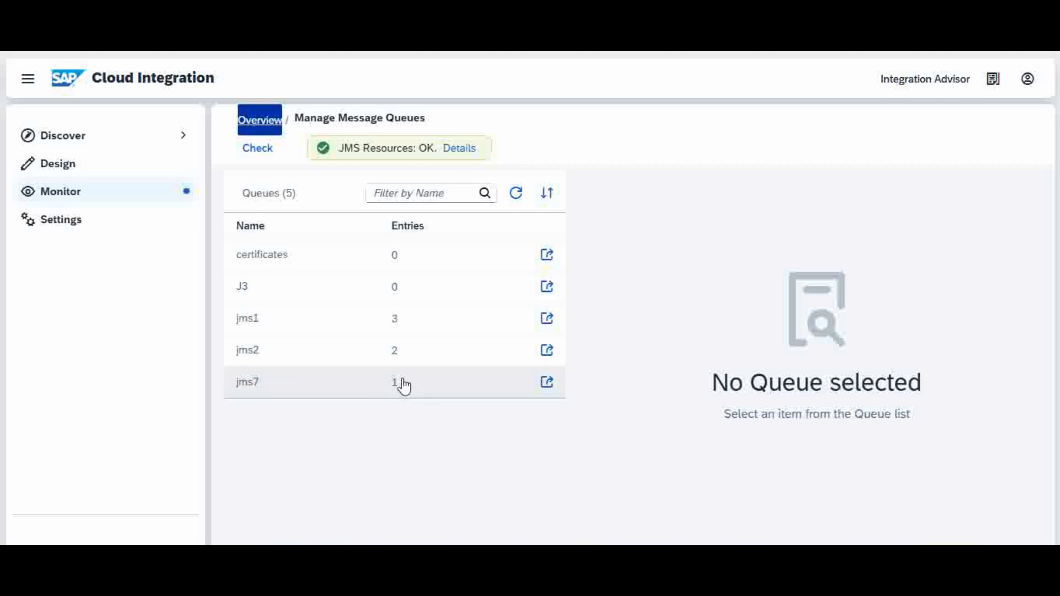
left_click(65, 191)
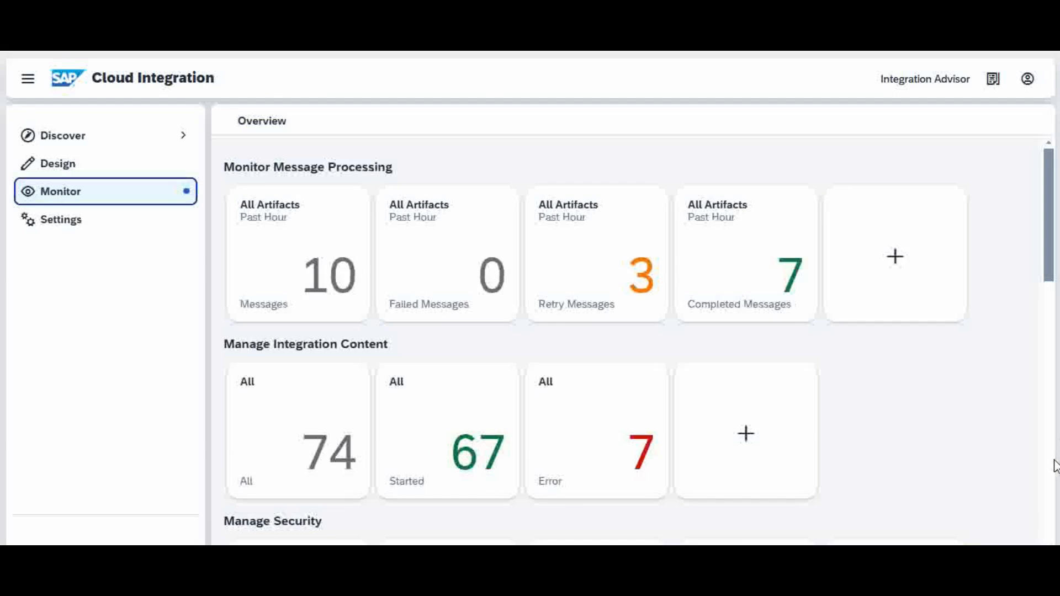
scroll(1054, 468, "down", 6)
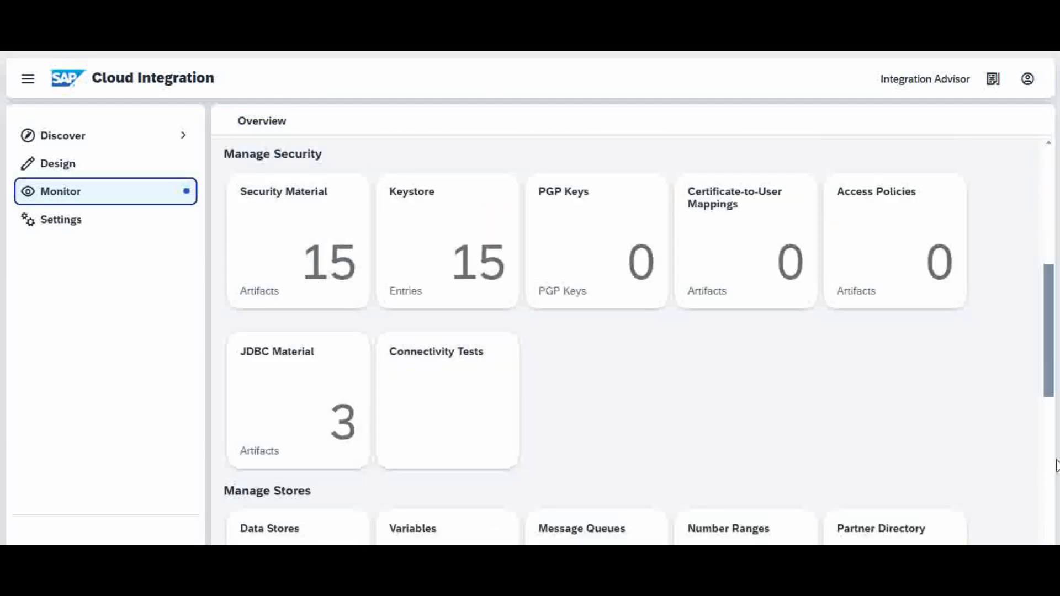
scroll(1047, 476, "down", 5)
left_click(302, 215)
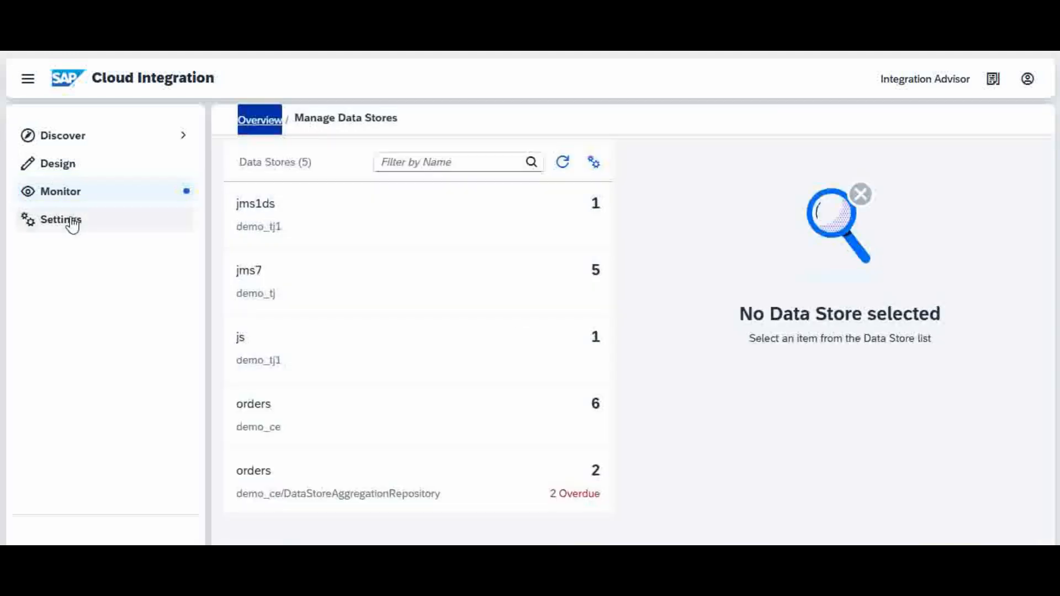
Reload the monitoring overview and reopen the message queues to check whether the jms7 message was consumed.
left_click(59, 193)
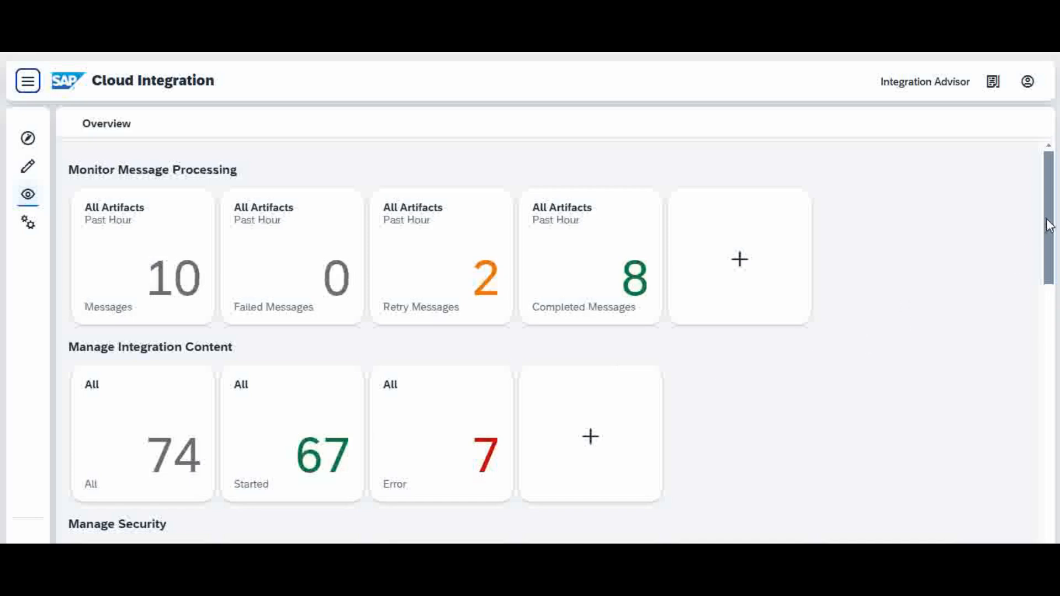
left_click_drag(1048, 223, 870, 431)
left_click(436, 386)
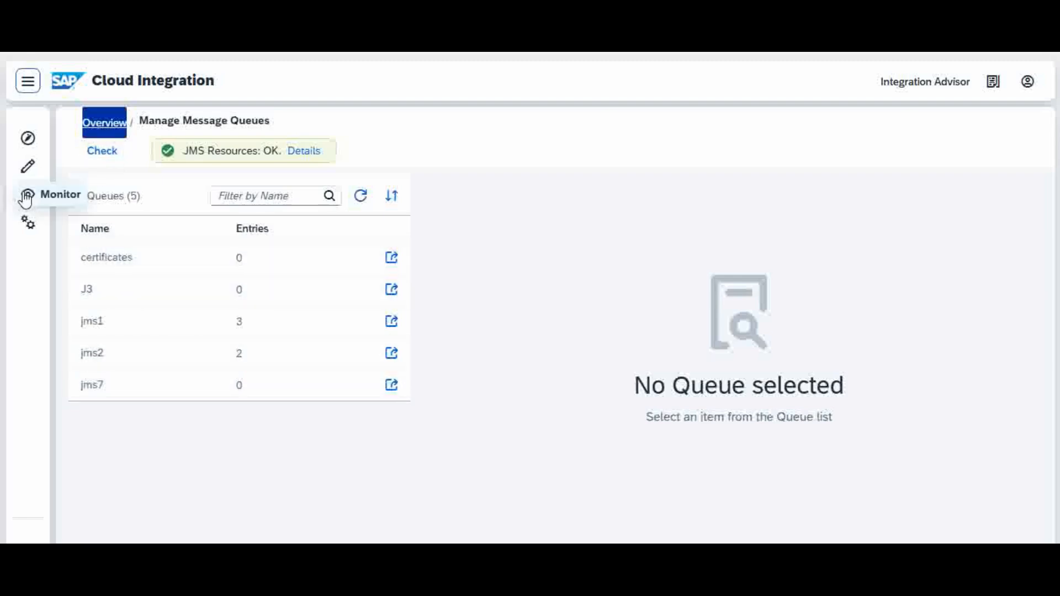
Open demo_tj's jms7 data store and examine its entries for the ID 0035.
left_click(105, 122)
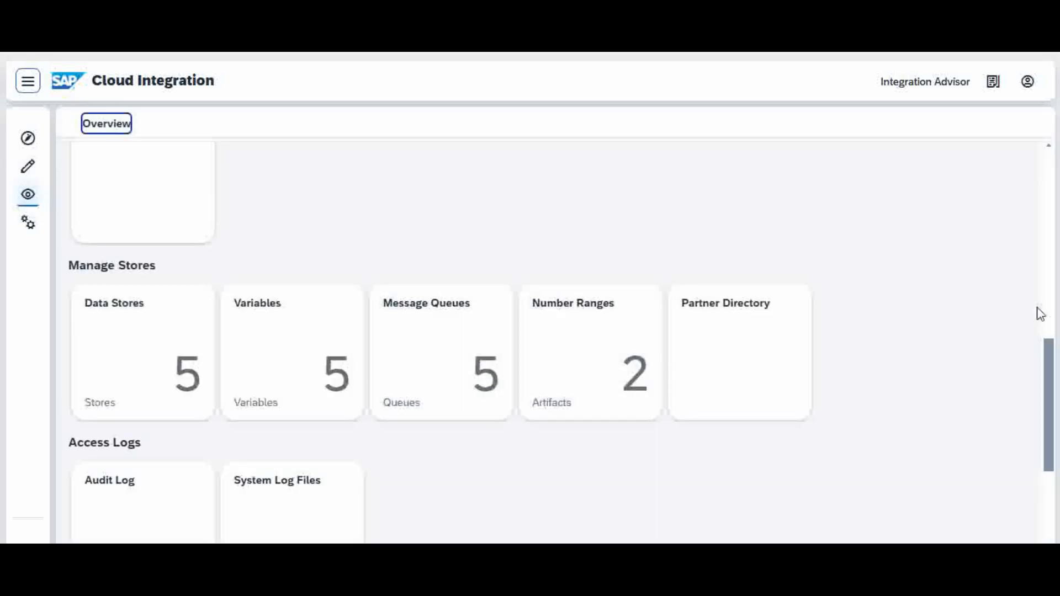
left_click(143, 367)
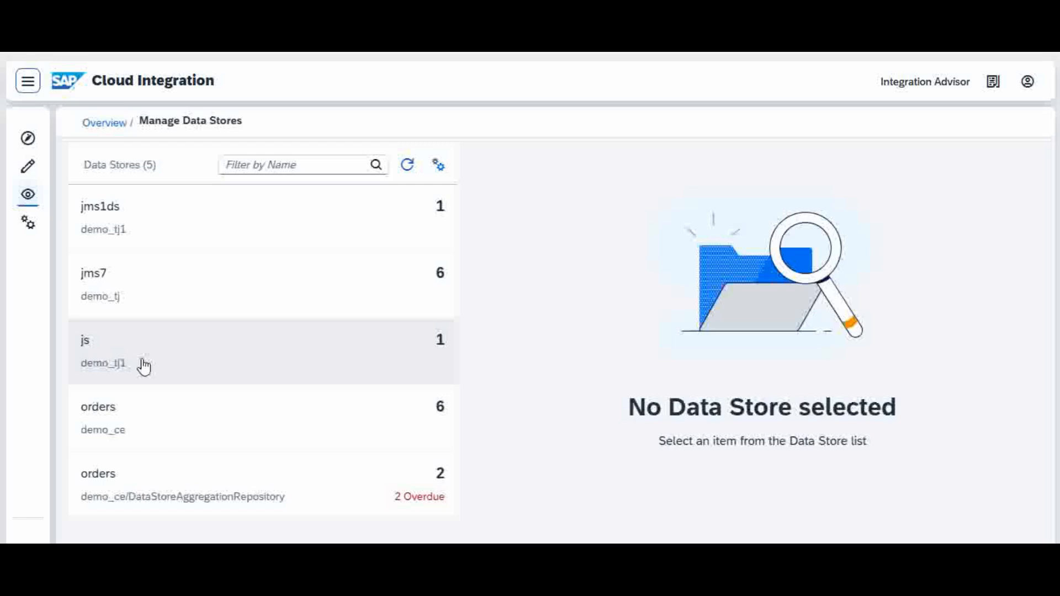
left_click(339, 287)
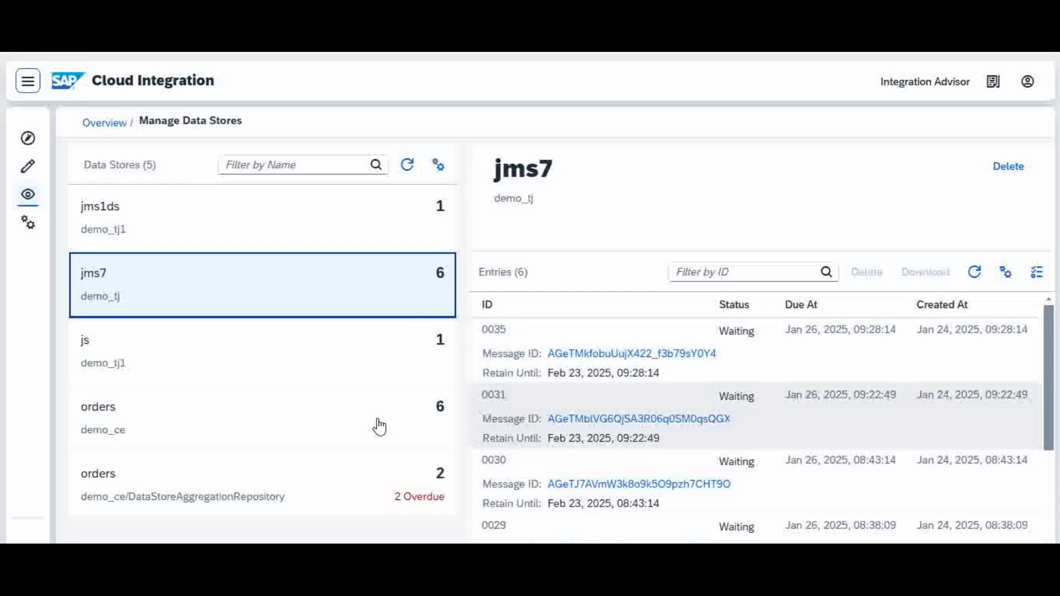
mouse_move(1051, 320)
left_mouse_down()
mouse_move(1051, 384)
mouse_move(1048, 307)
left_mouse_up()
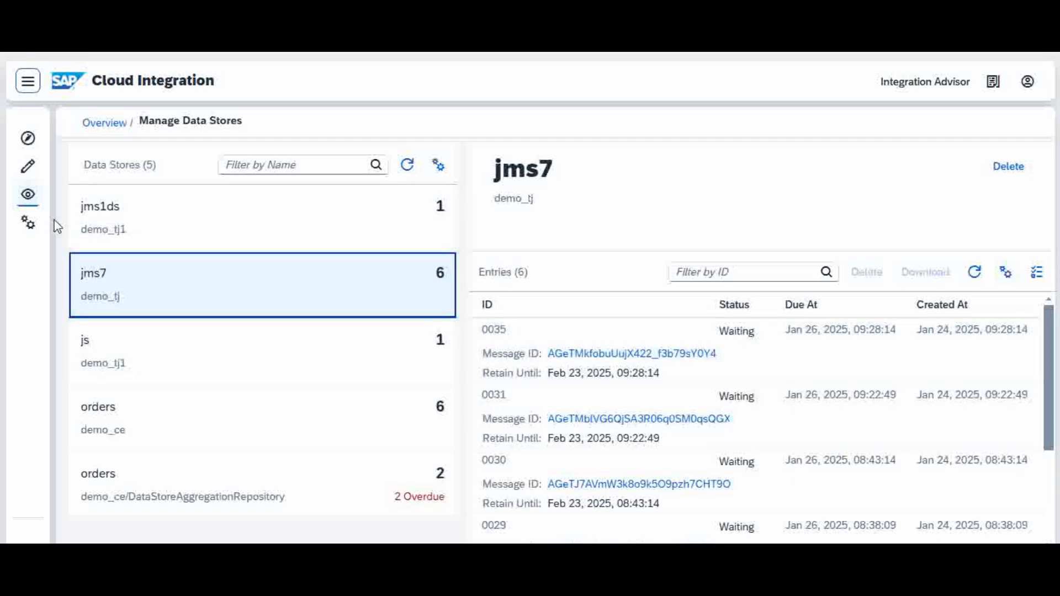
Return to the monitoring overview, and switch to the image viewer to review the jms.gif architecture diagram.
left_click(27, 195)
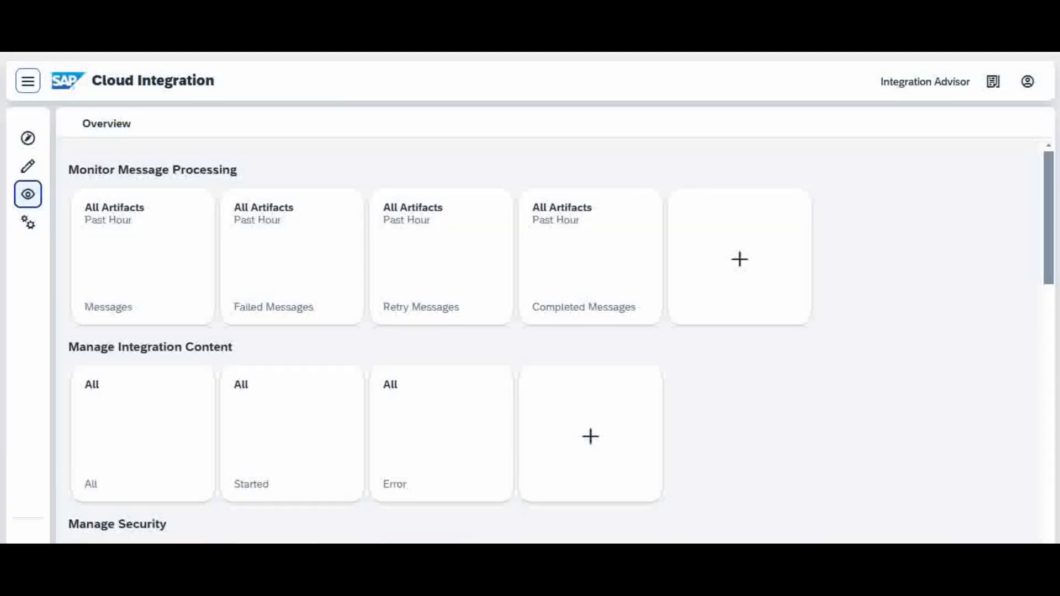
left_click_drag(1053, 185, 1052, 219)
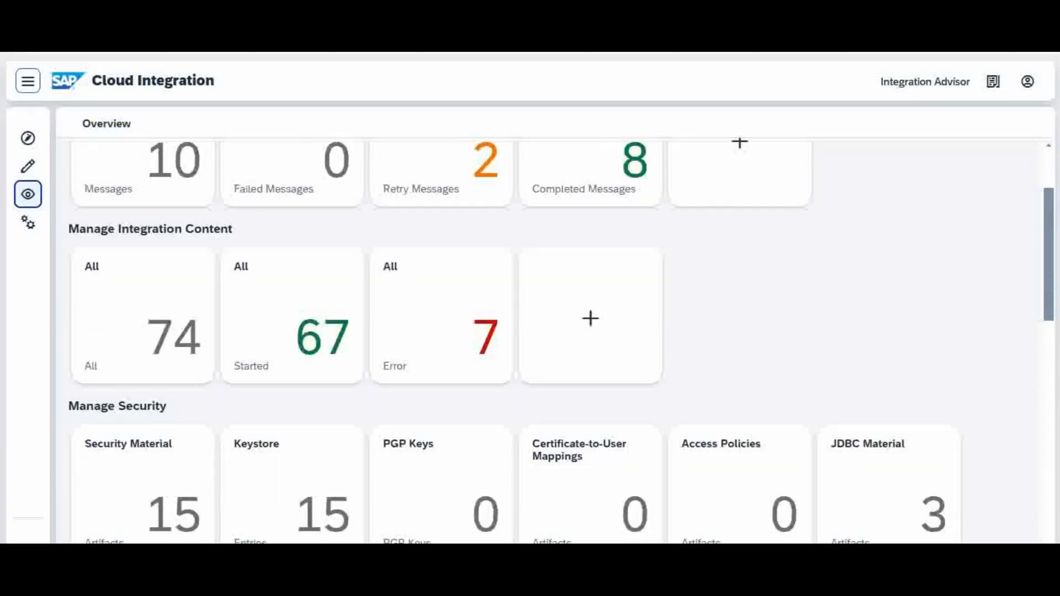
mouse_move(738, 559)
mouse_move(698, 559)
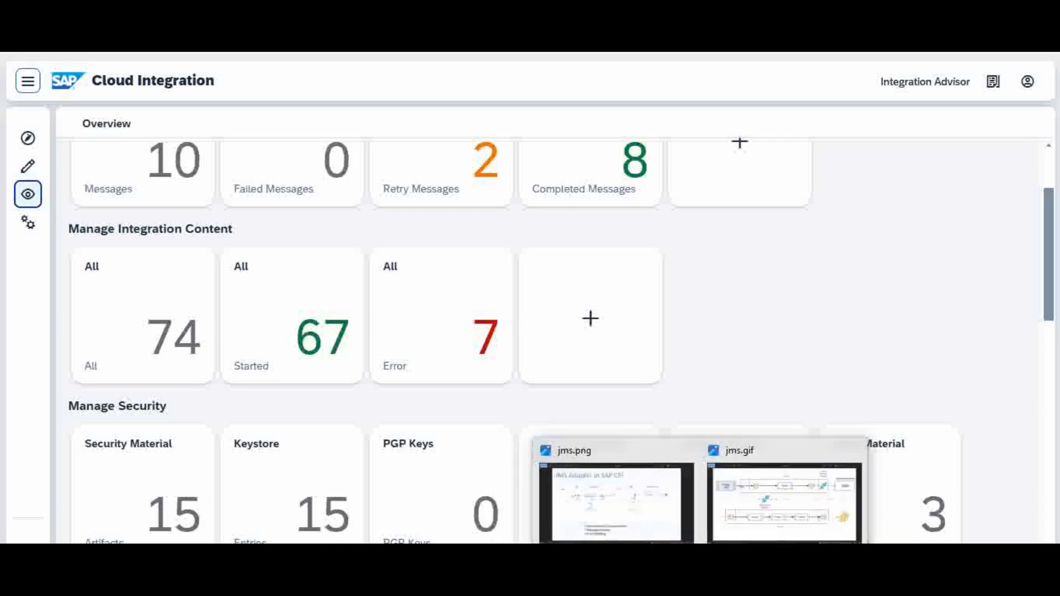
left_click(749, 533)
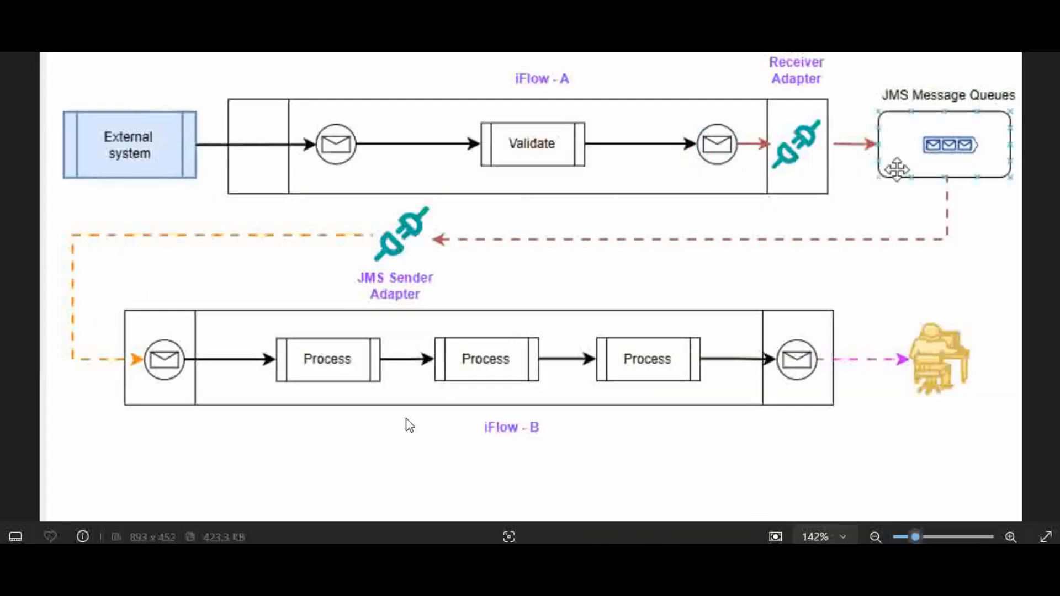